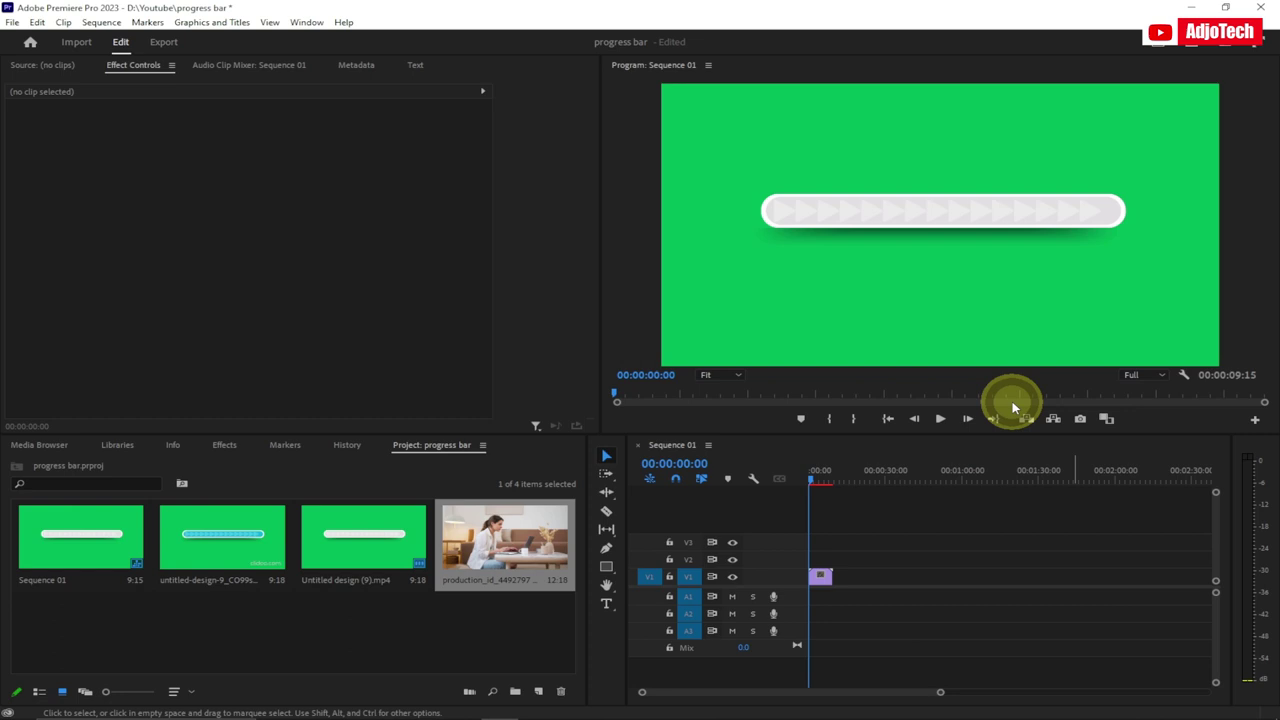
Step: Play Sequence 01 and stop around 00:00:07:02 to check the progress bar's blue-arrow fill
left_click(1012, 401)
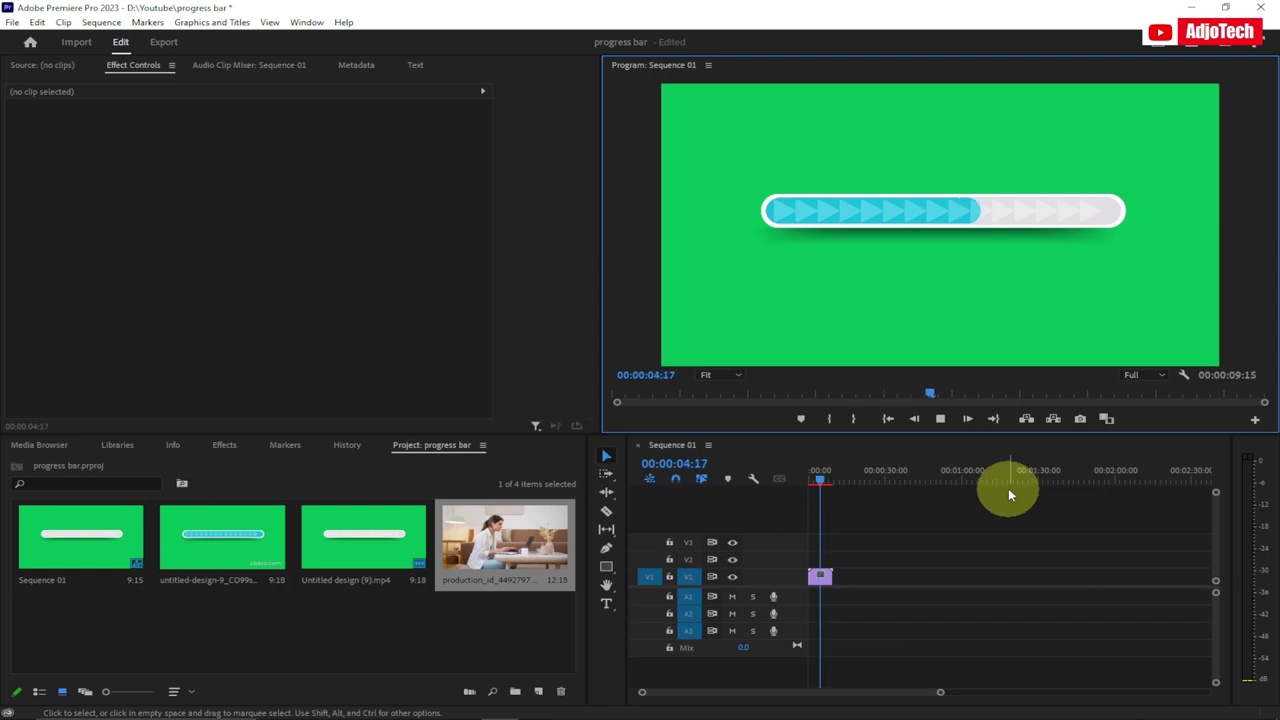
left_click(941, 421)
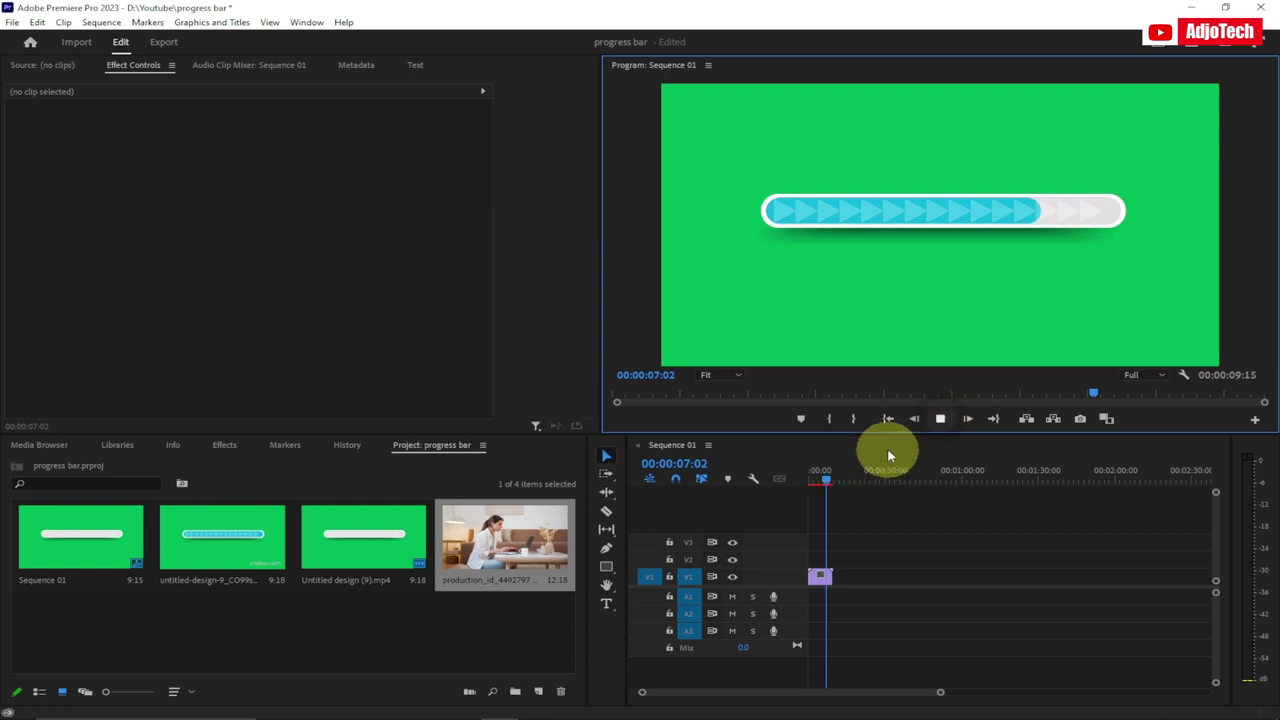
left_click(828, 483)
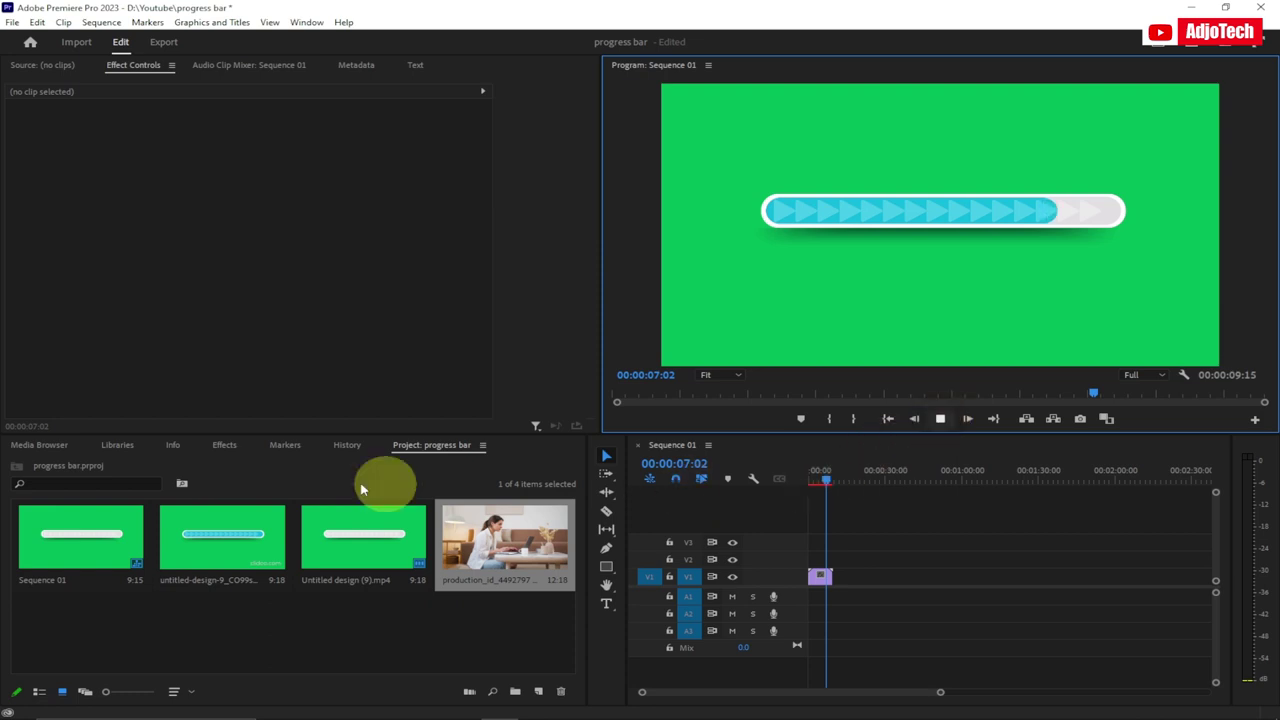
Step: Search the effects for 'ultr' and drag Ultra Key onto the progress bar clip on V1
left_click(227, 444)
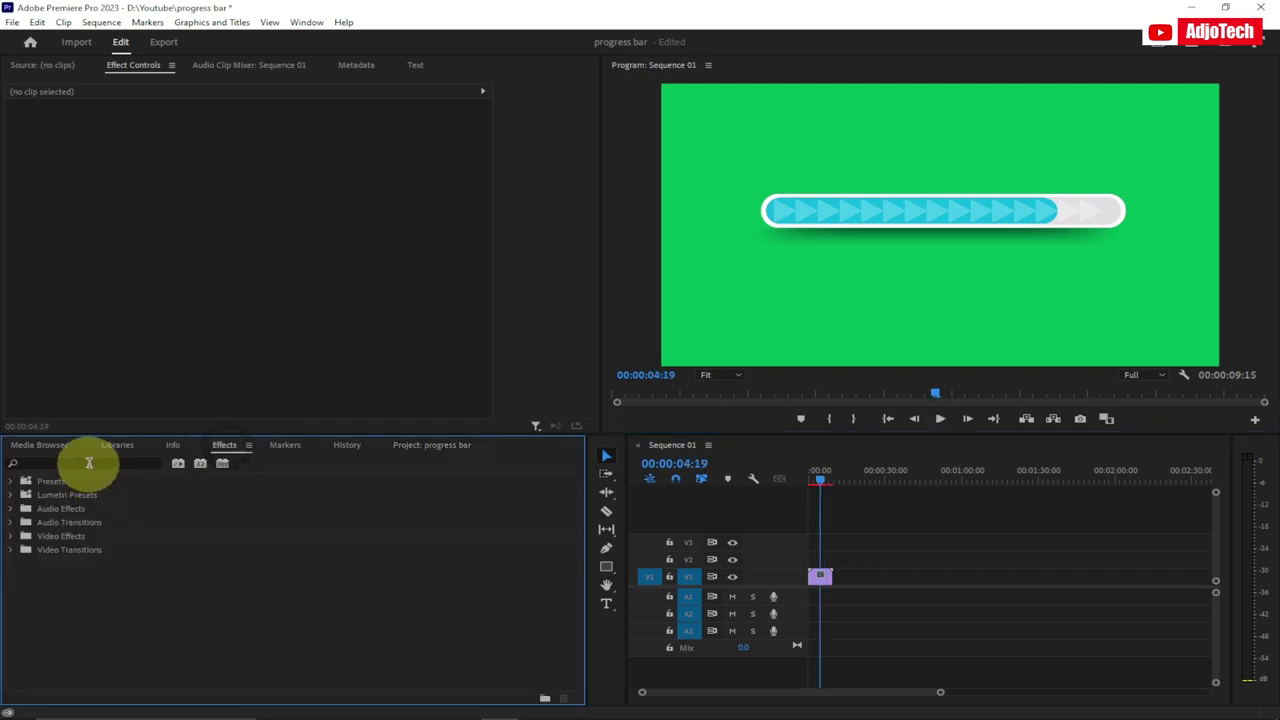
left_click(89, 463)
type("u")
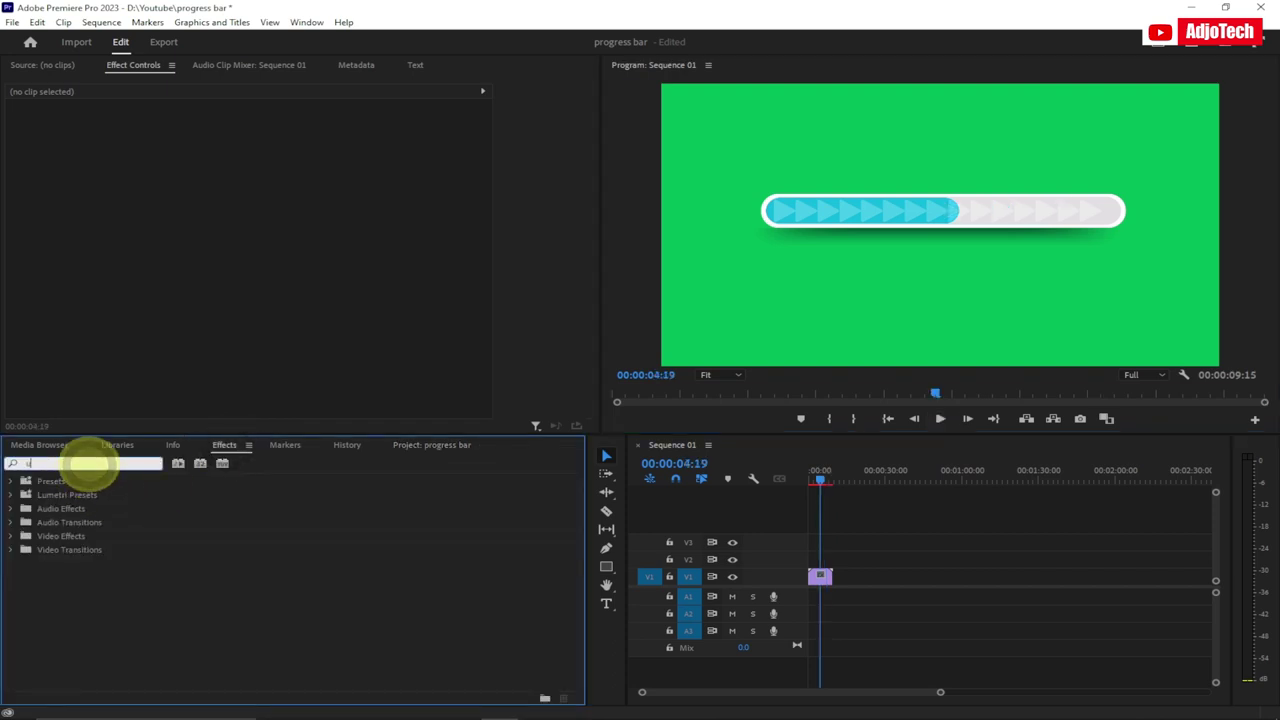
type("ltr")
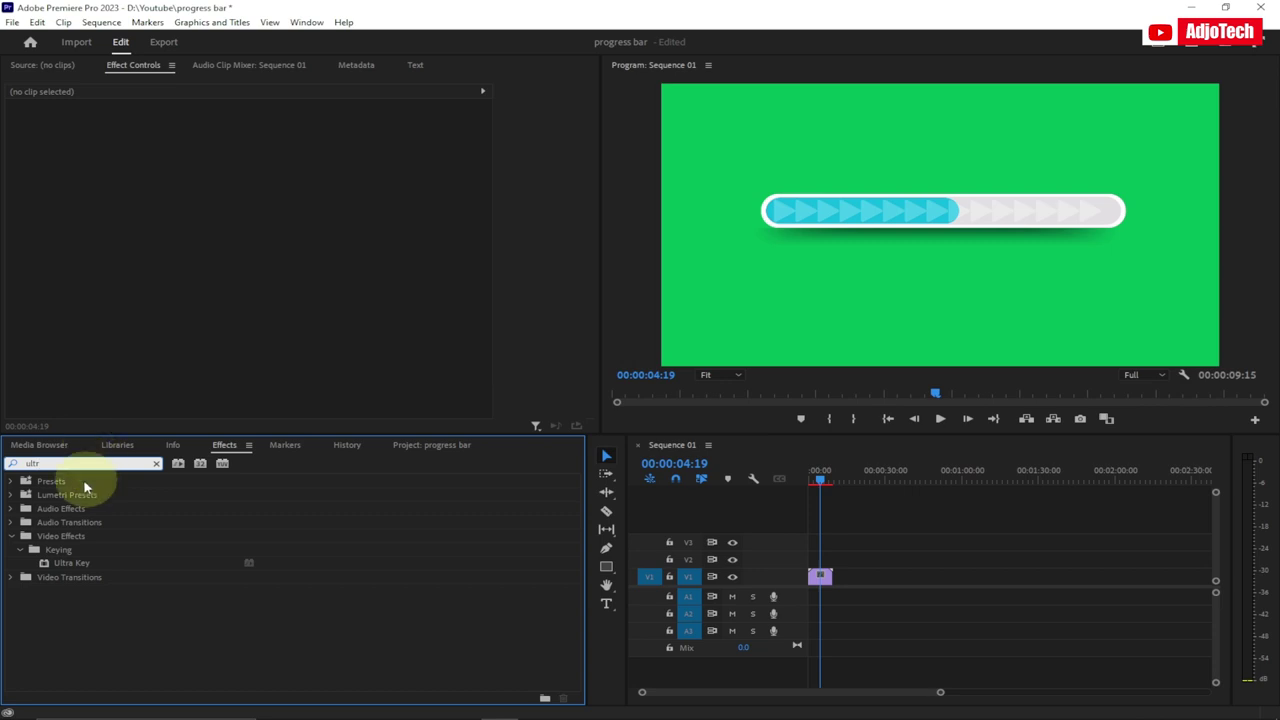
left_click_drag(86, 565, 818, 575)
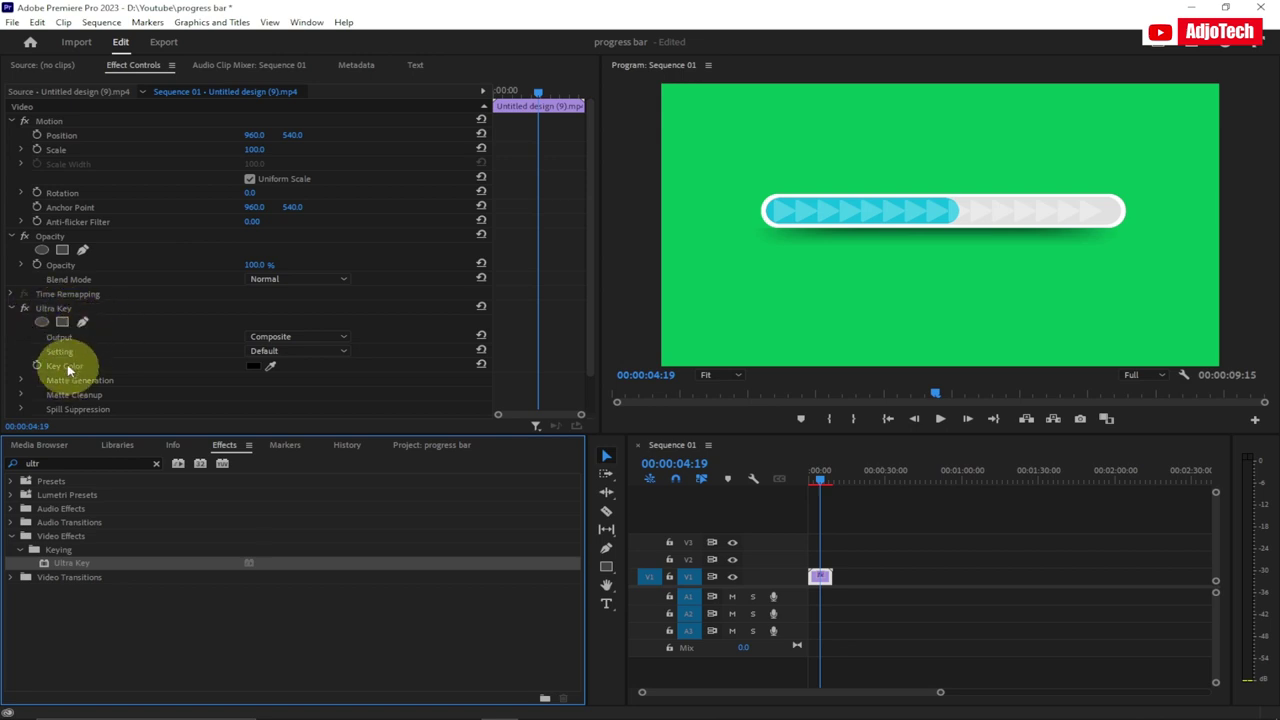
Step: Sample the green background as Ultra Key's key colour and set Setting to Aggressive
left_click(271, 368)
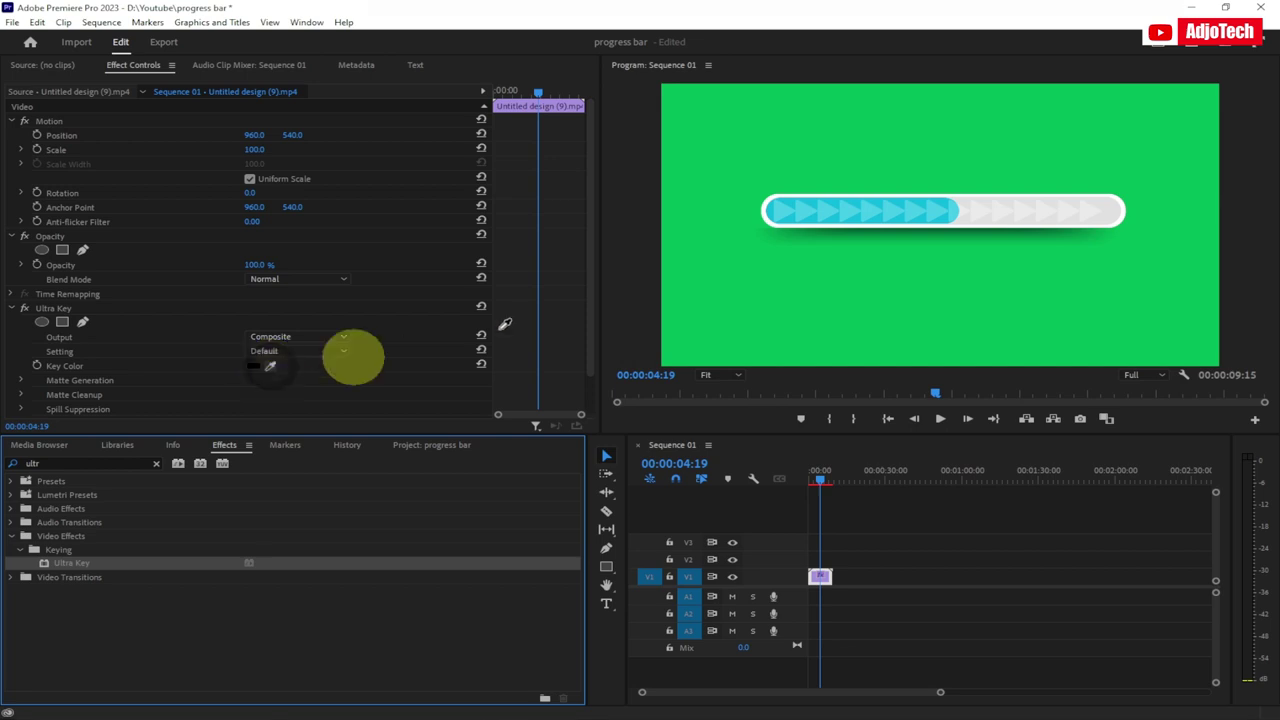
left_click(794, 151)
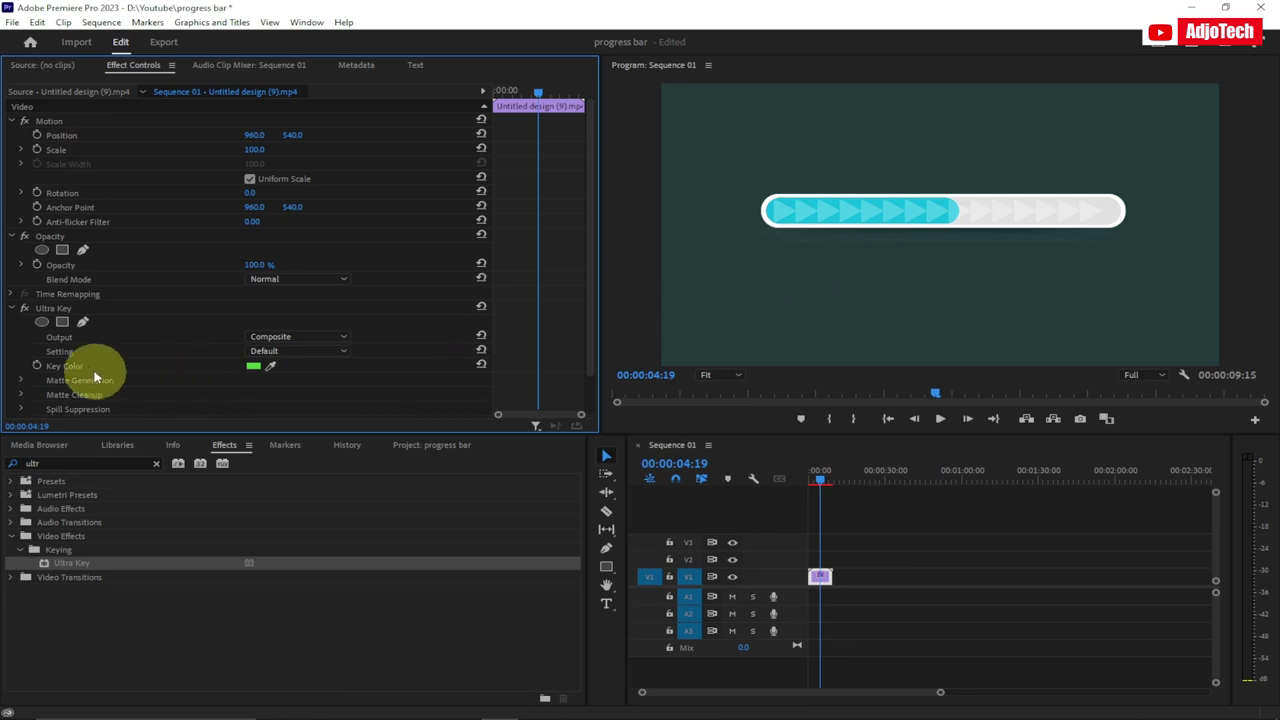
left_click(282, 351)
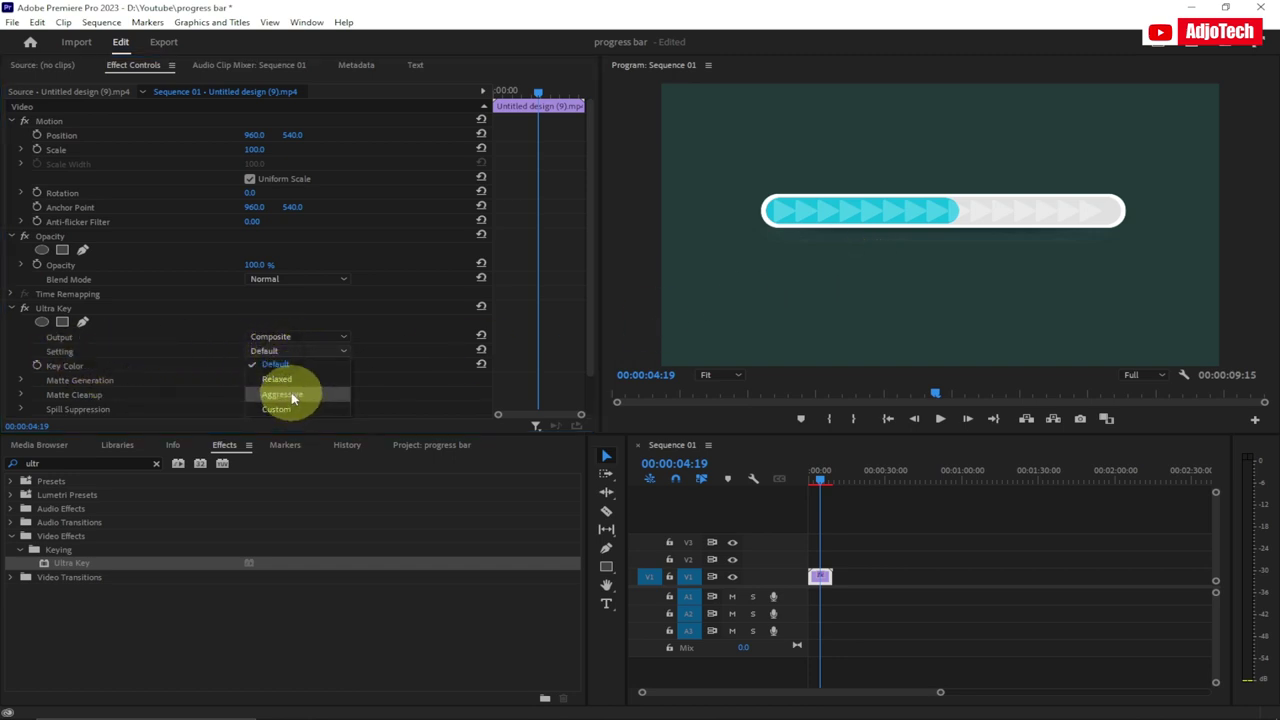
left_click(289, 395)
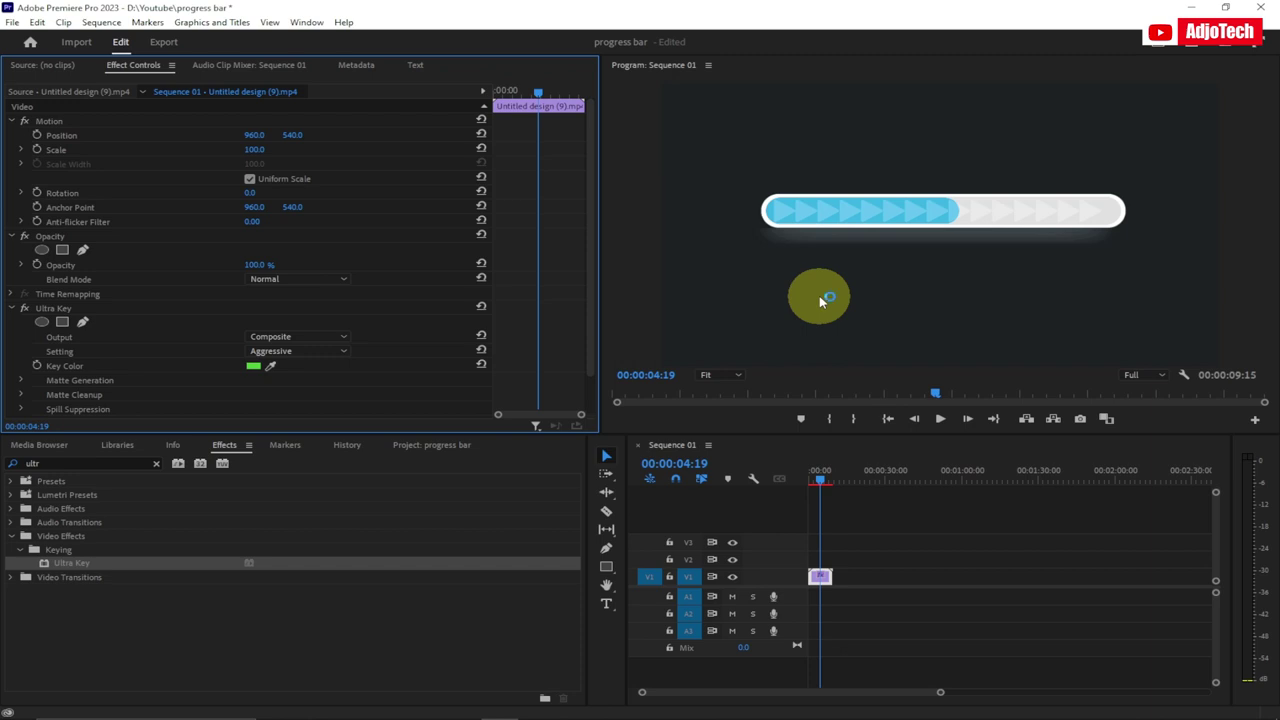
Step: Turn on the Program monitor's Transparency Grid
left_click(1185, 378)
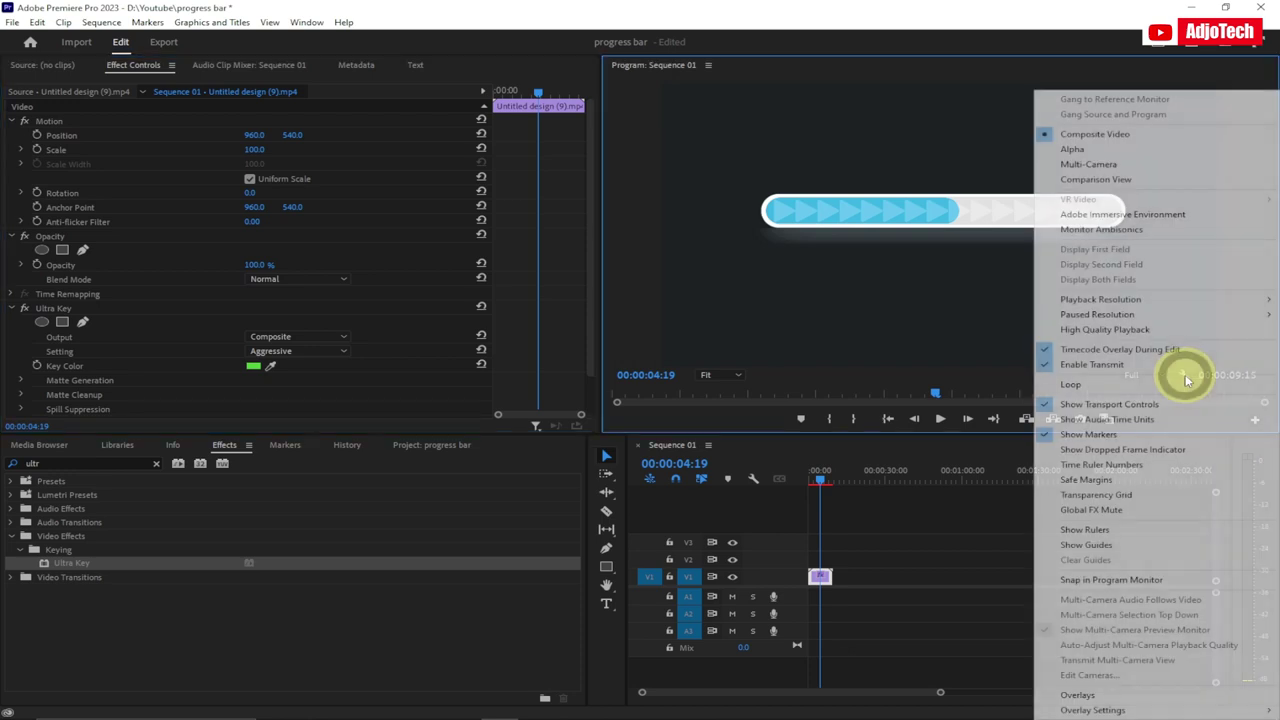
left_click(1064, 497)
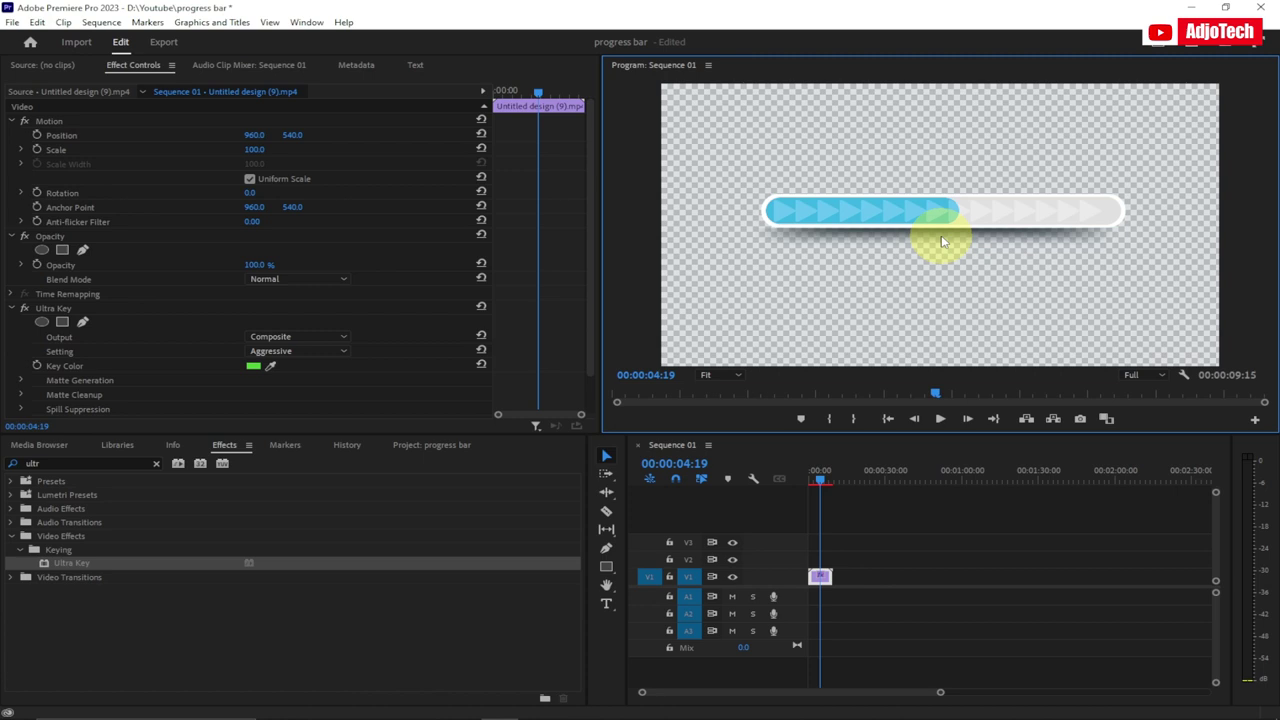
Step: Open File > Export > Media for Sequence 01
left_click(12, 24)
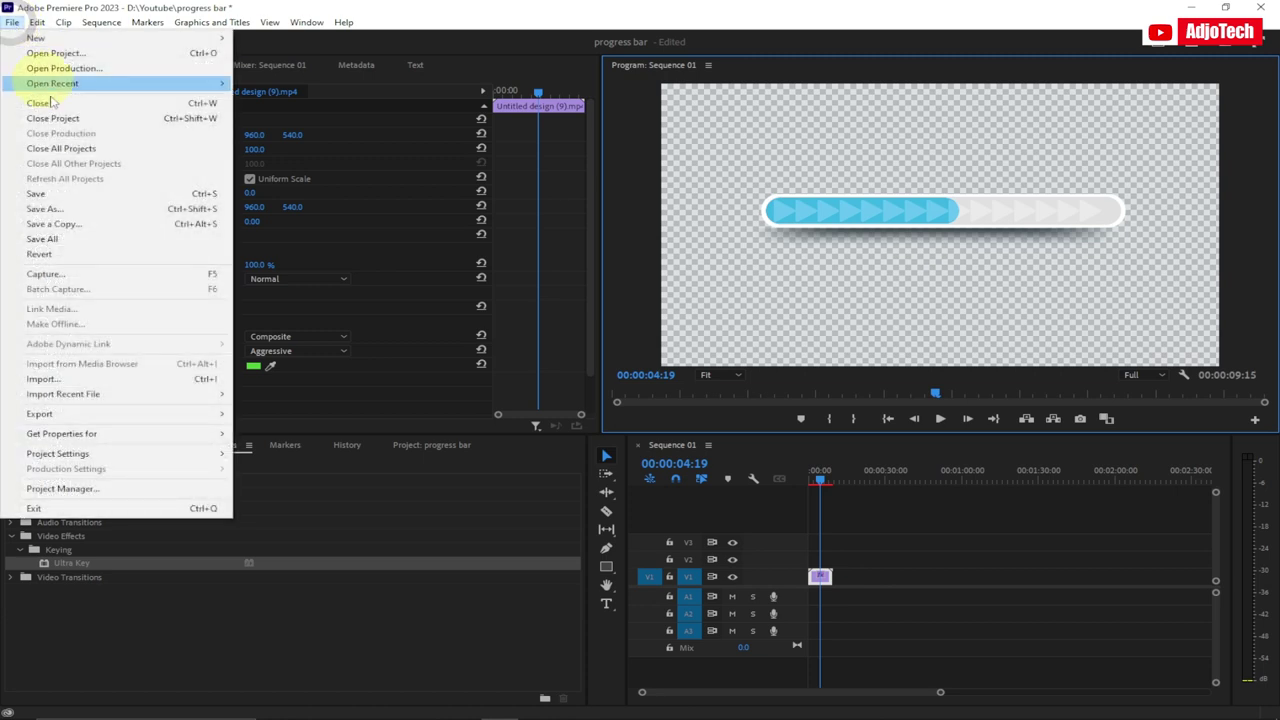
mouse_move(127, 417)
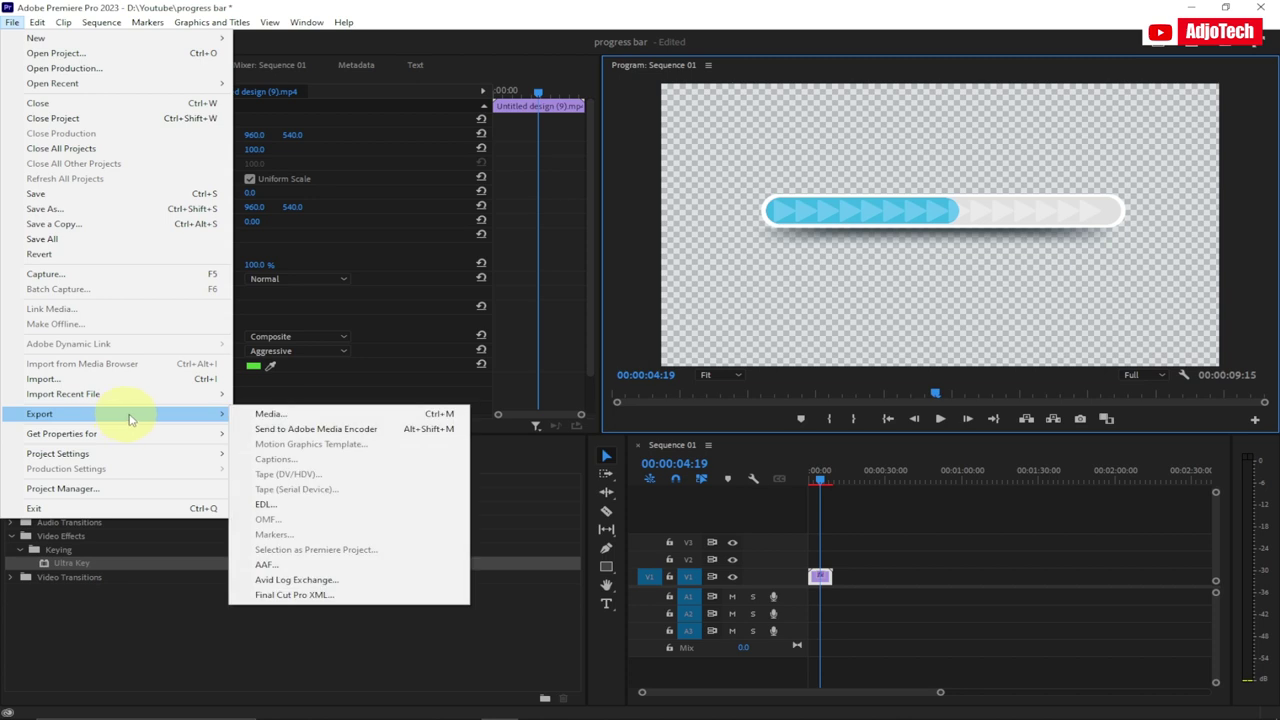
left_click(269, 418)
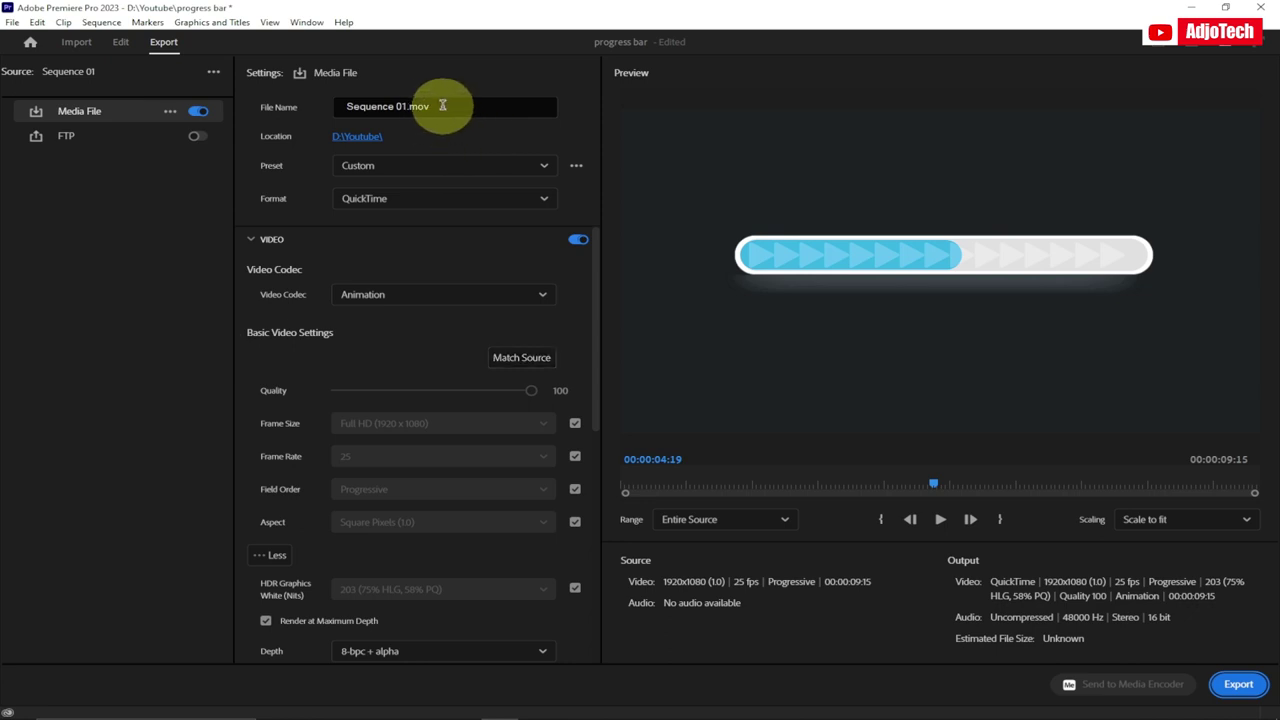
Step: Rename the export to 'loading bar' and dismiss the file-exists warning, giving loading bar_1.mov
left_click_drag(434, 106, 323, 106)
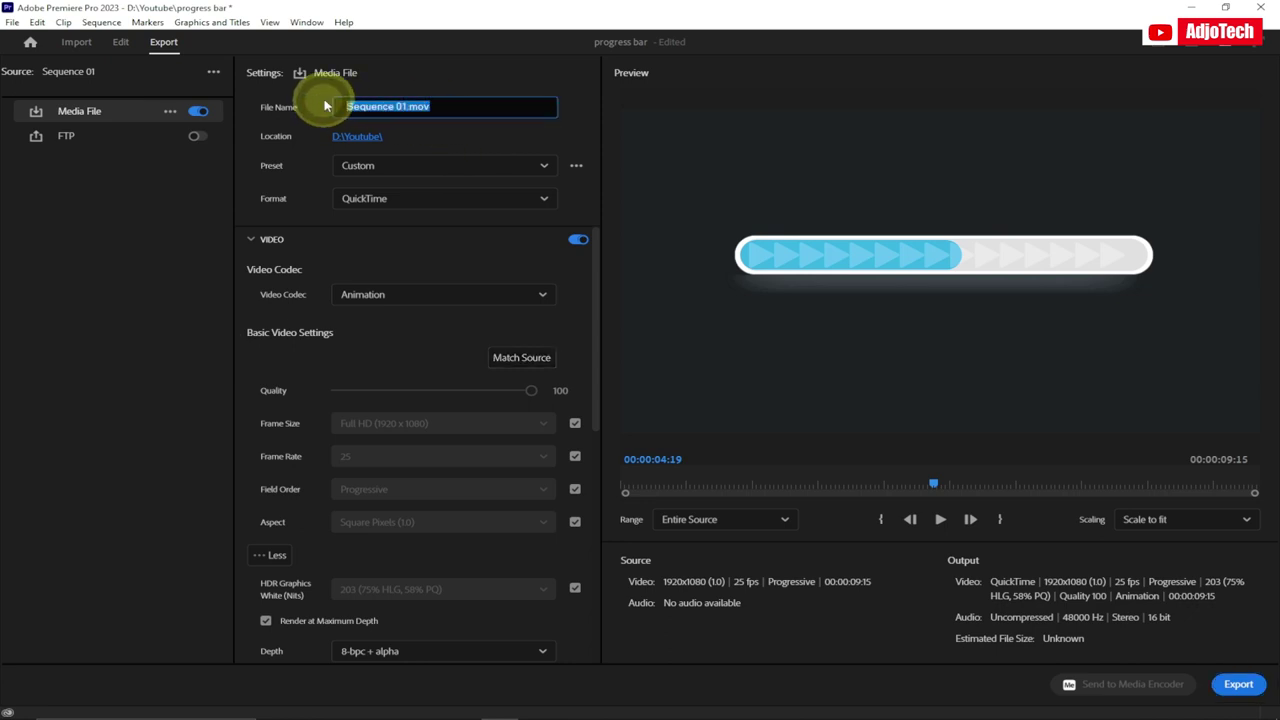
type("loading bar")
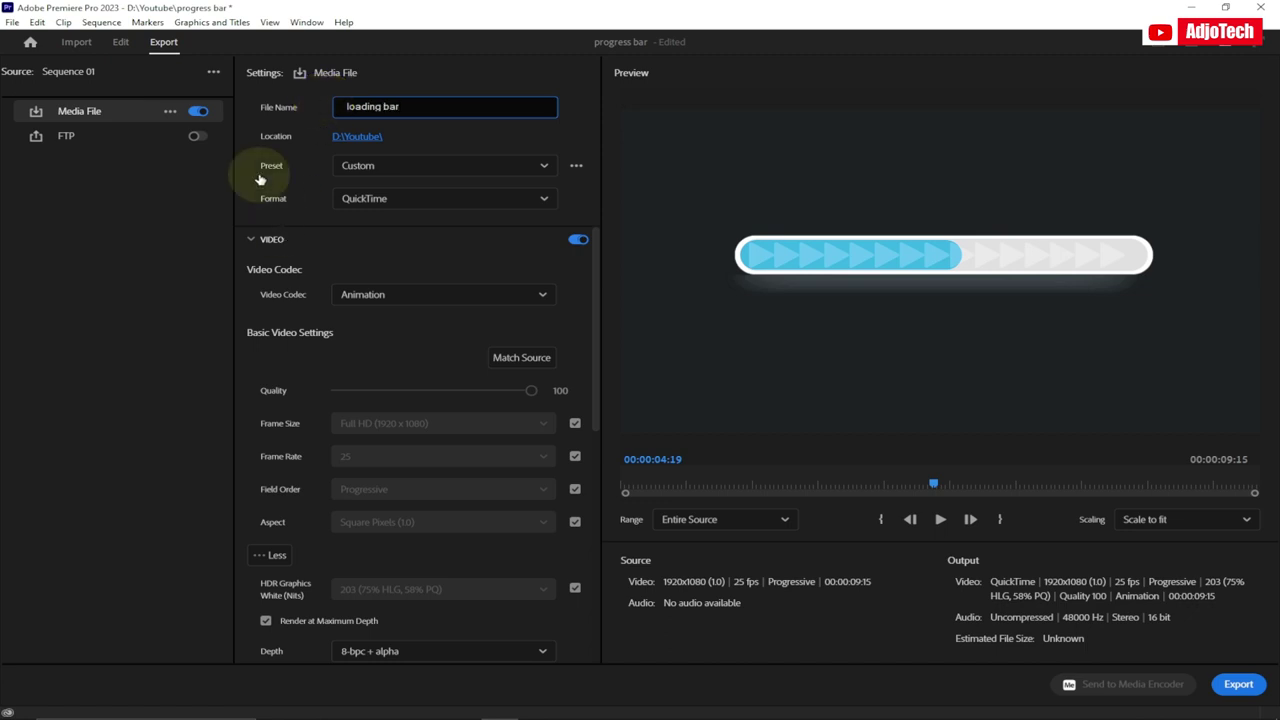
left_click(388, 198)
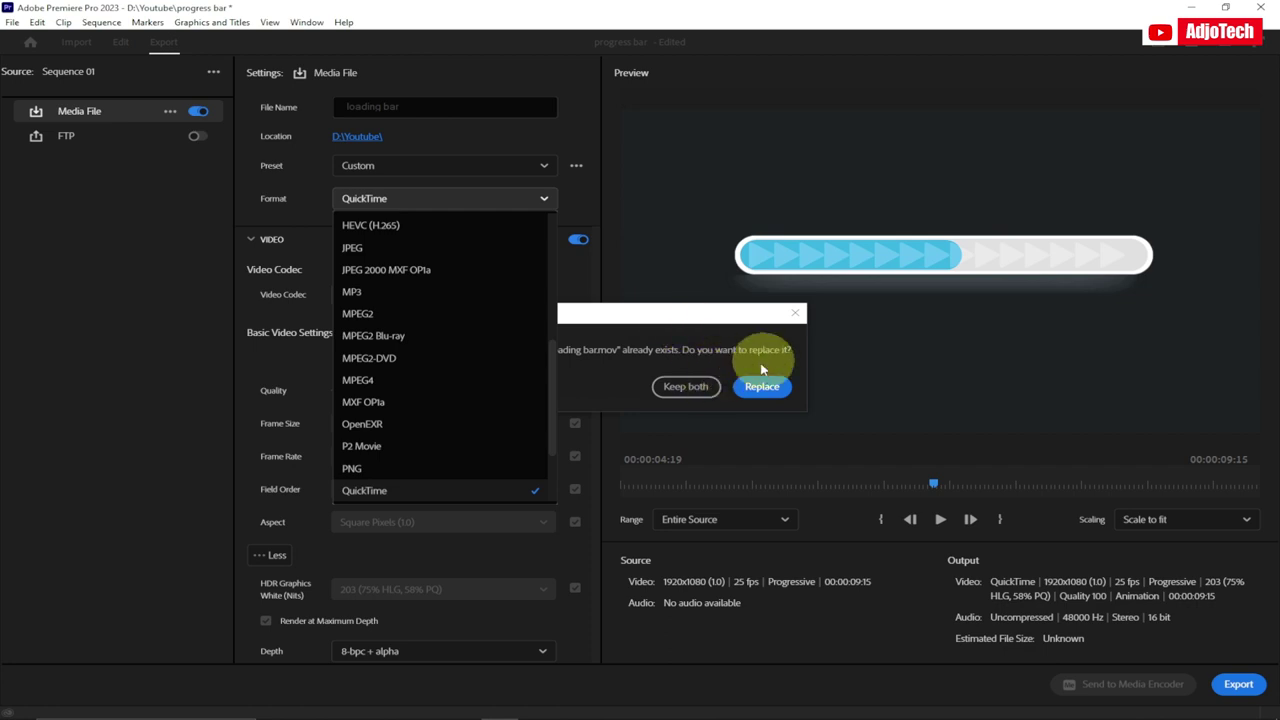
left_click(794, 316)
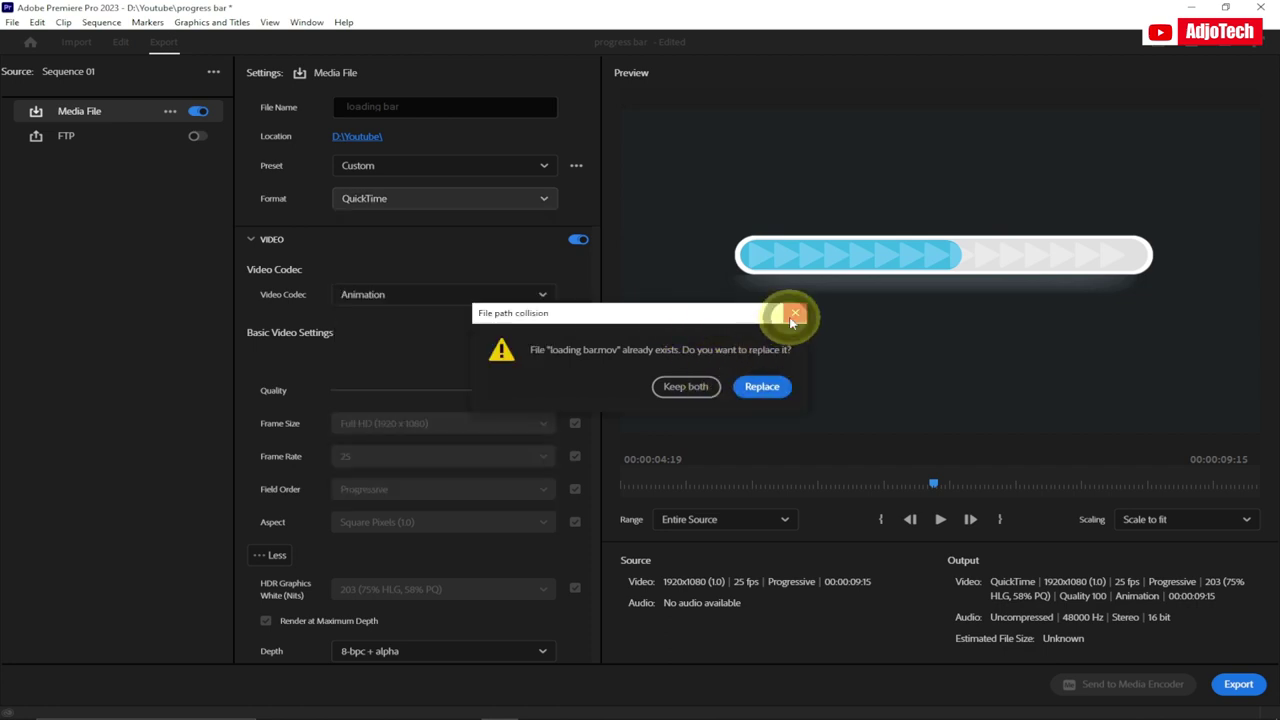
left_click(788, 314)
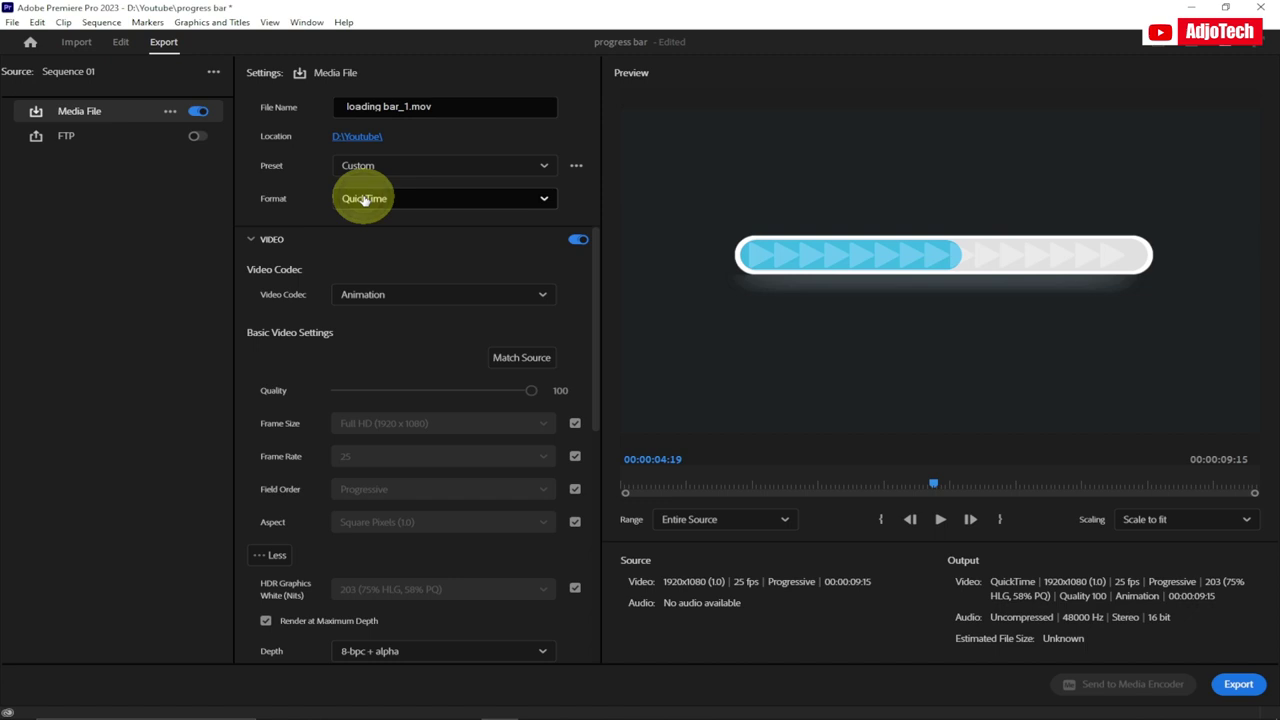
Step: Keep QuickTime format, choose the Animation video codec, and set Depth to 8-bpc + alpha
left_click(366, 199)
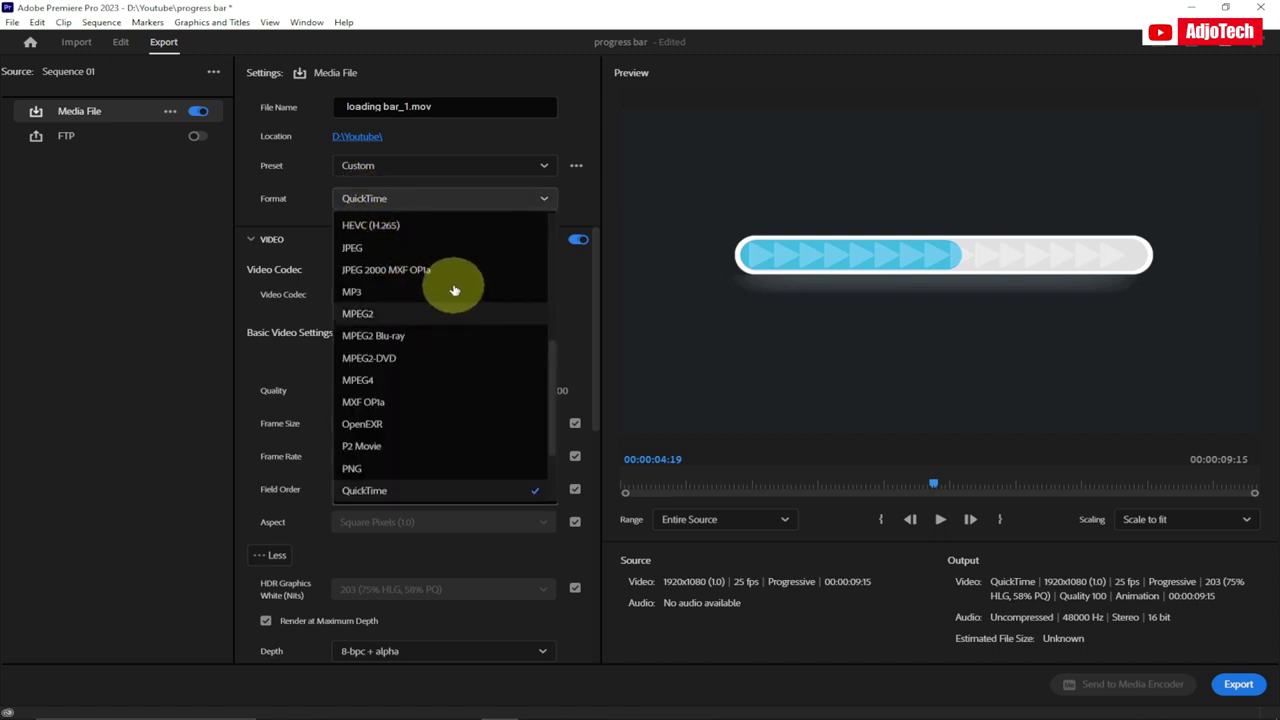
scroll(446, 320, "up", 1)
scroll(441, 358, "down", 3)
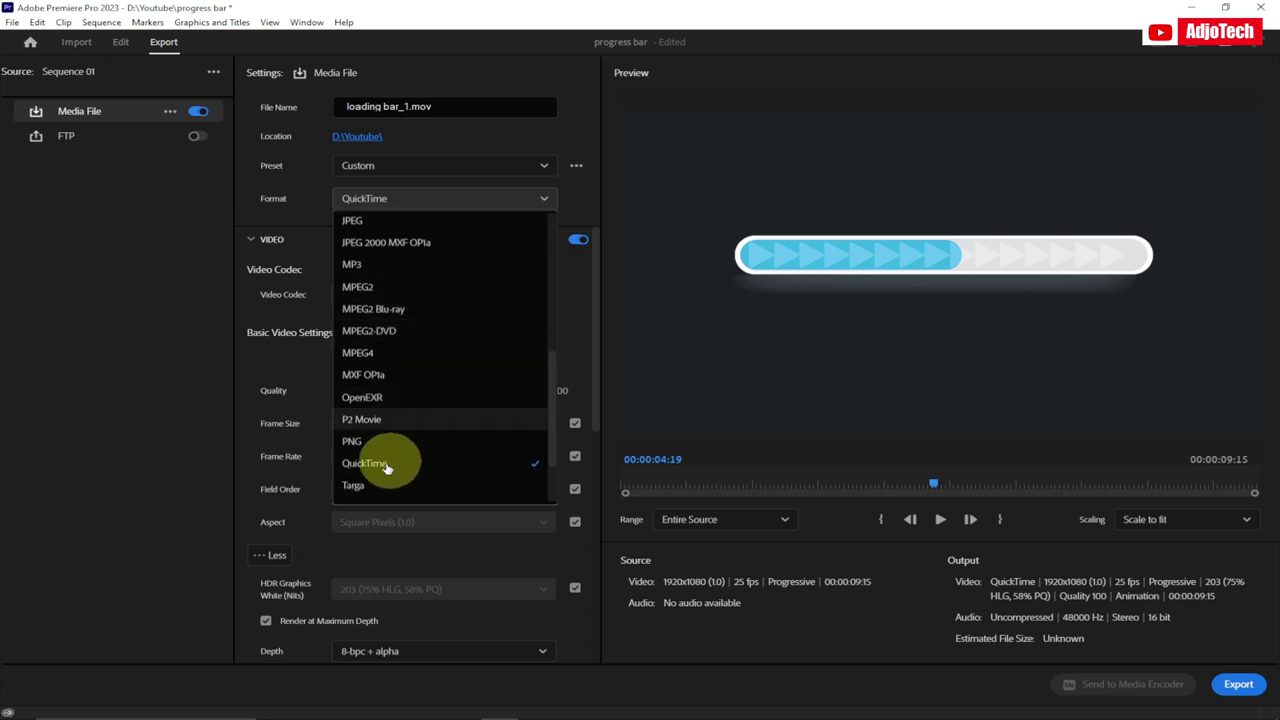
left_click(380, 465)
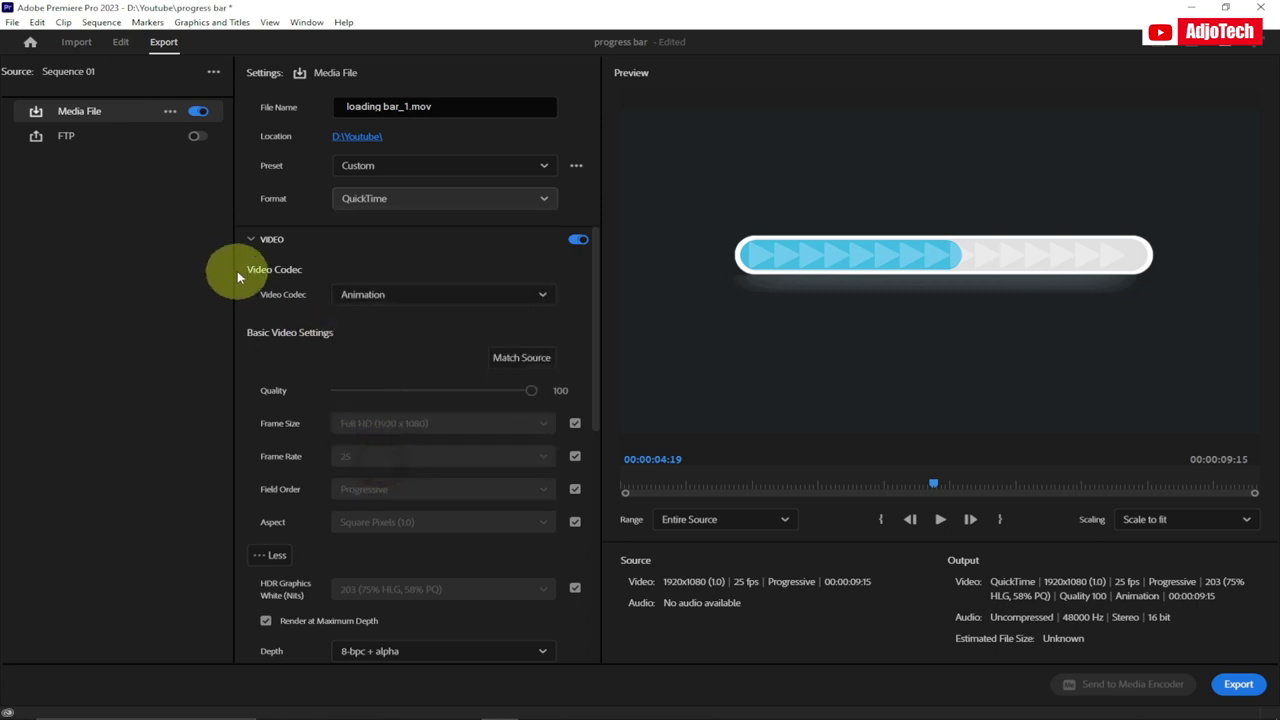
left_click(371, 294)
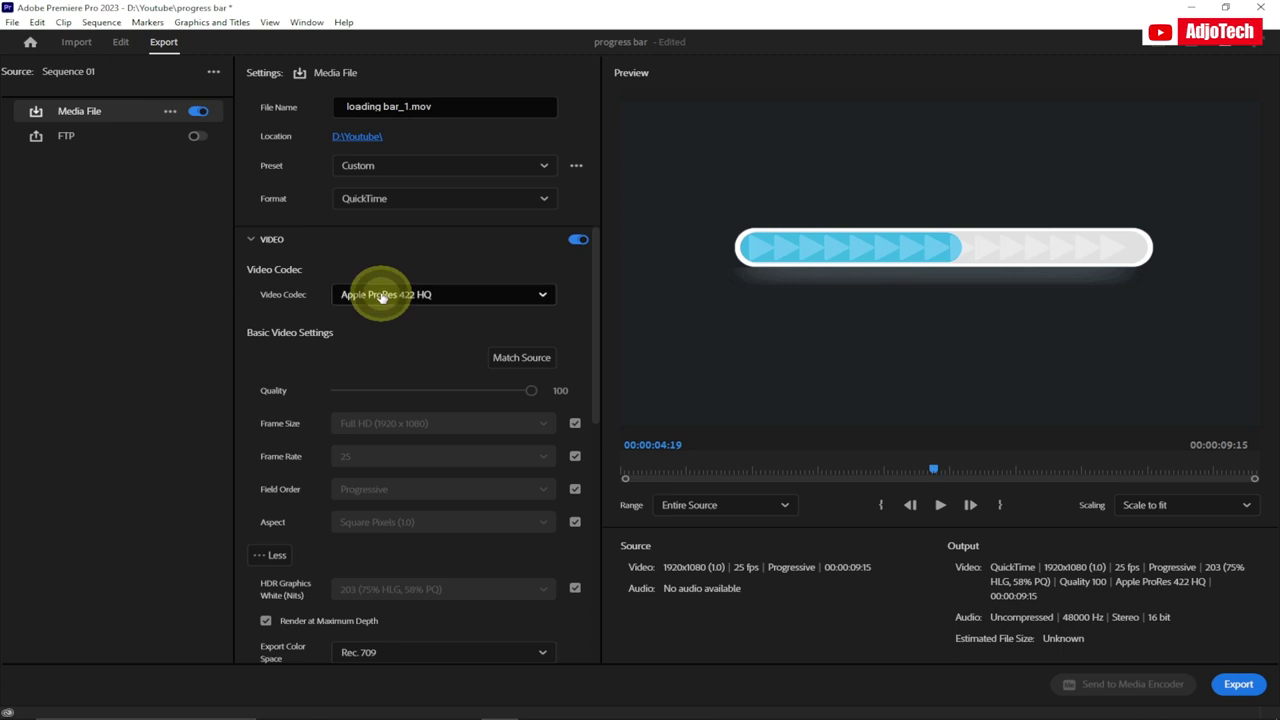
left_click(381, 296)
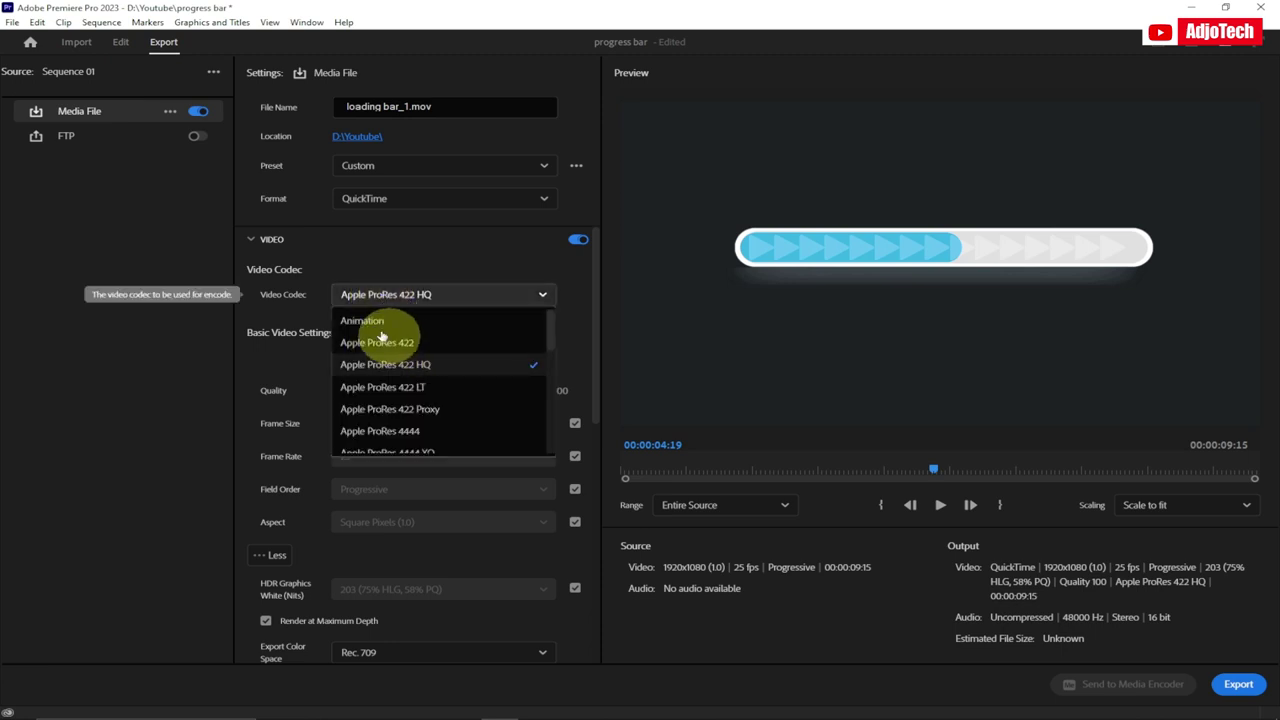
left_click(370, 322)
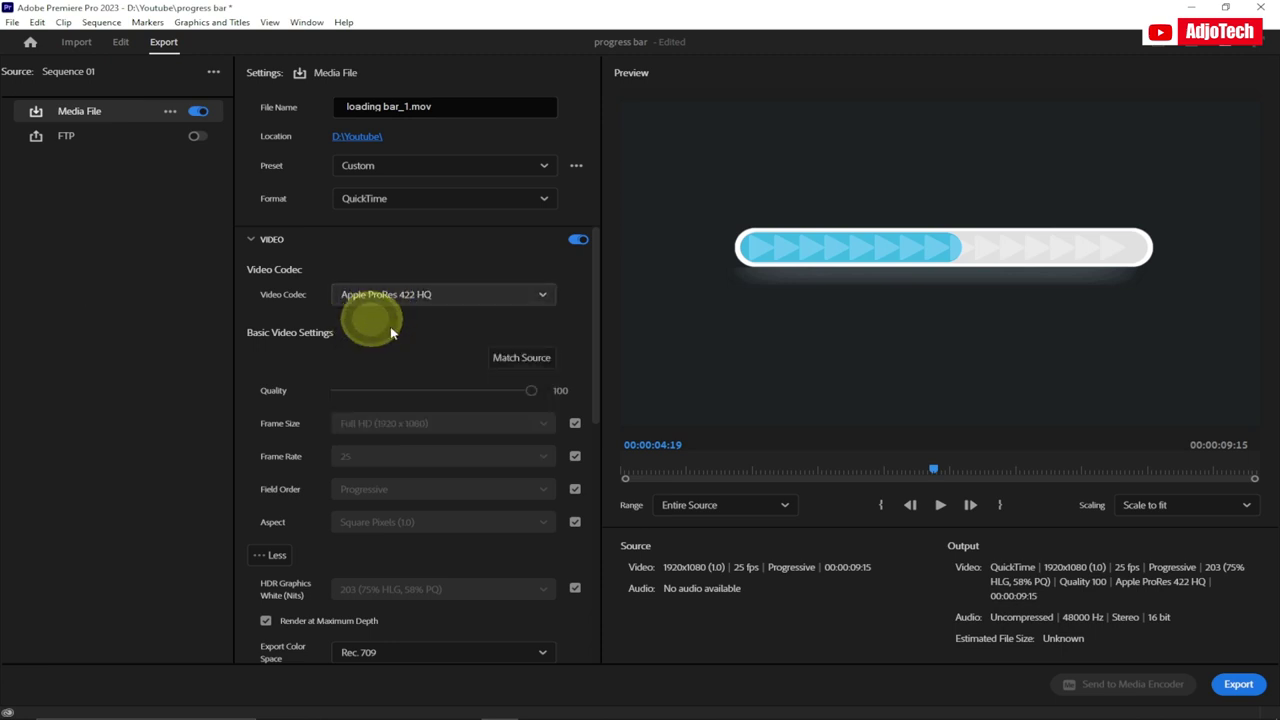
scroll(438, 341, "down", 3)
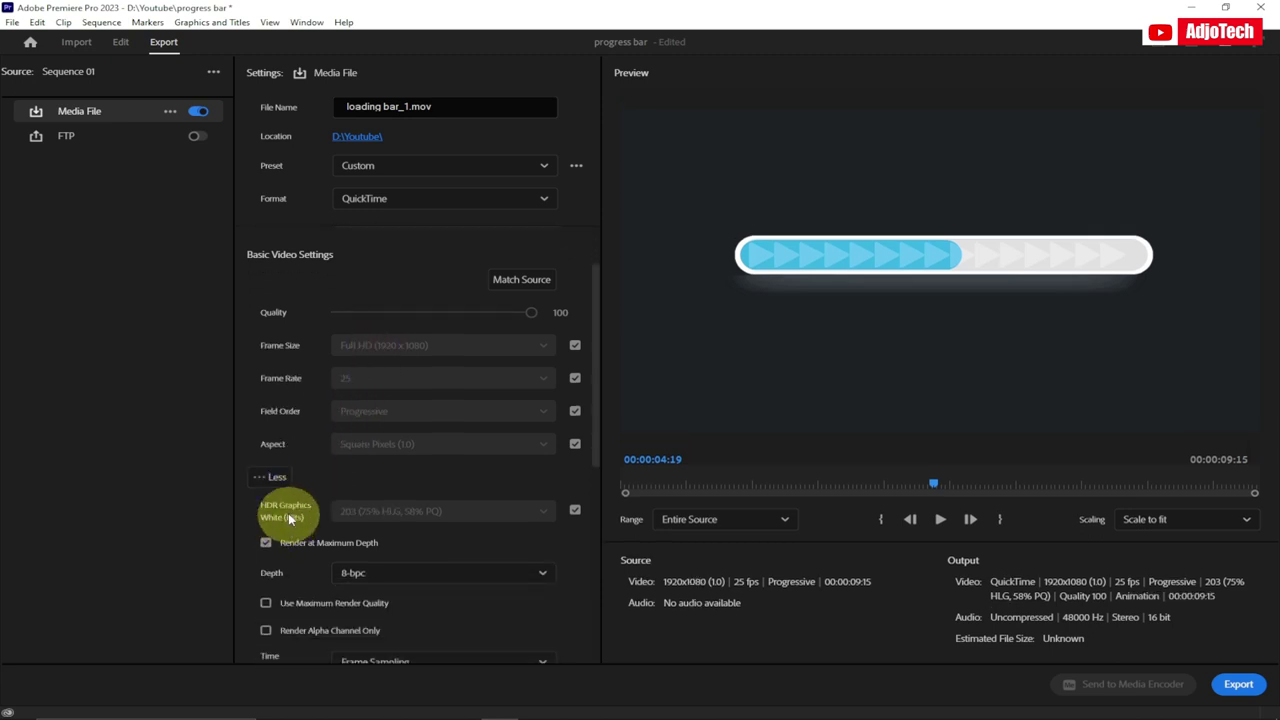
scroll(280, 550, "down", 1)
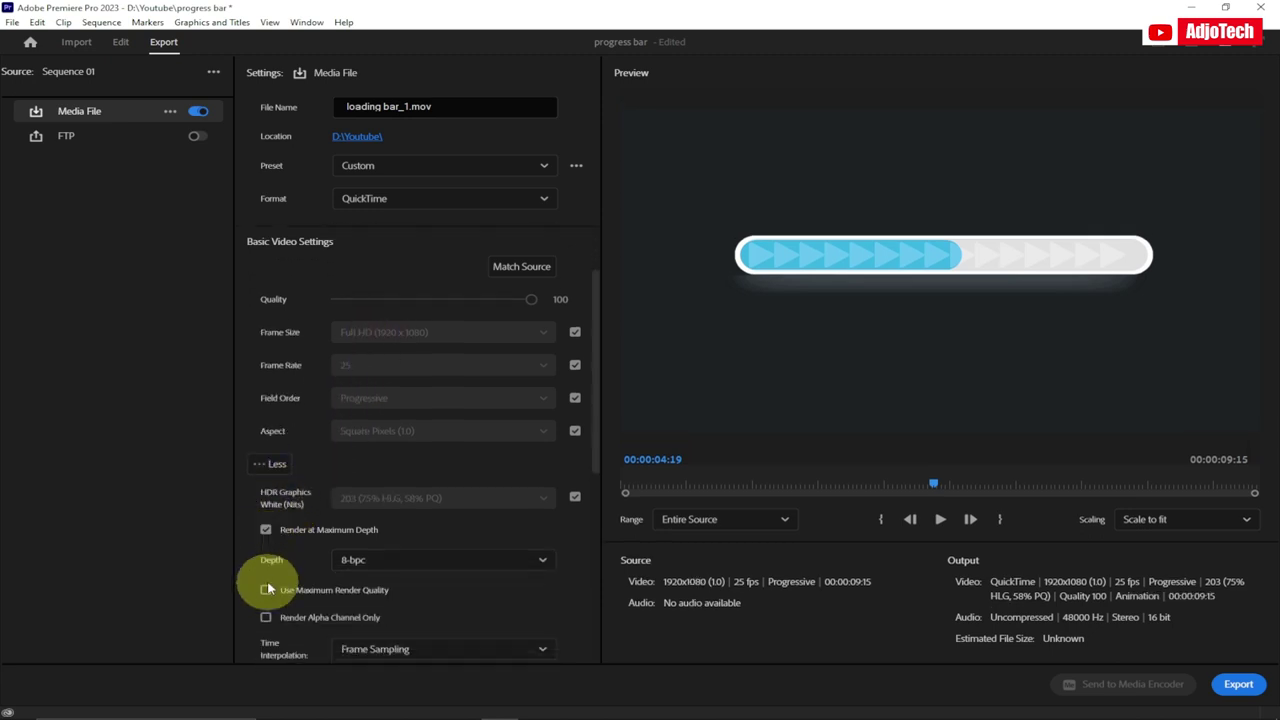
left_click(376, 560)
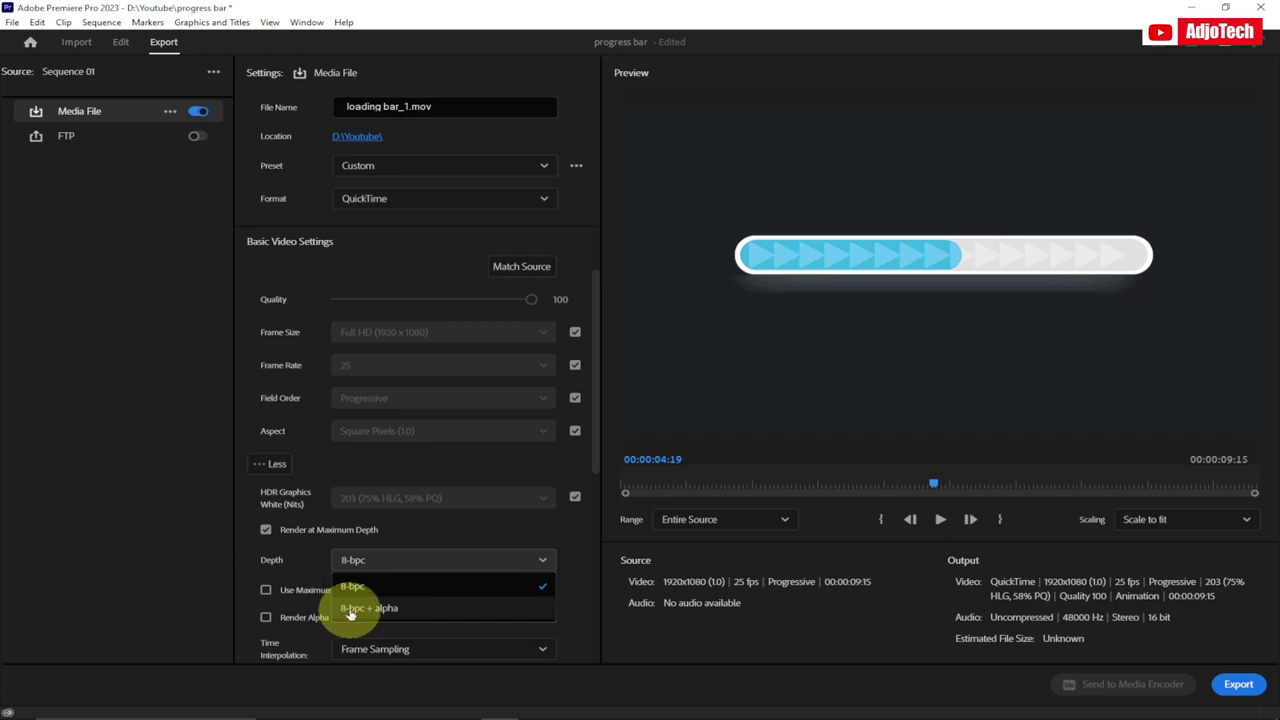
left_click(376, 611)
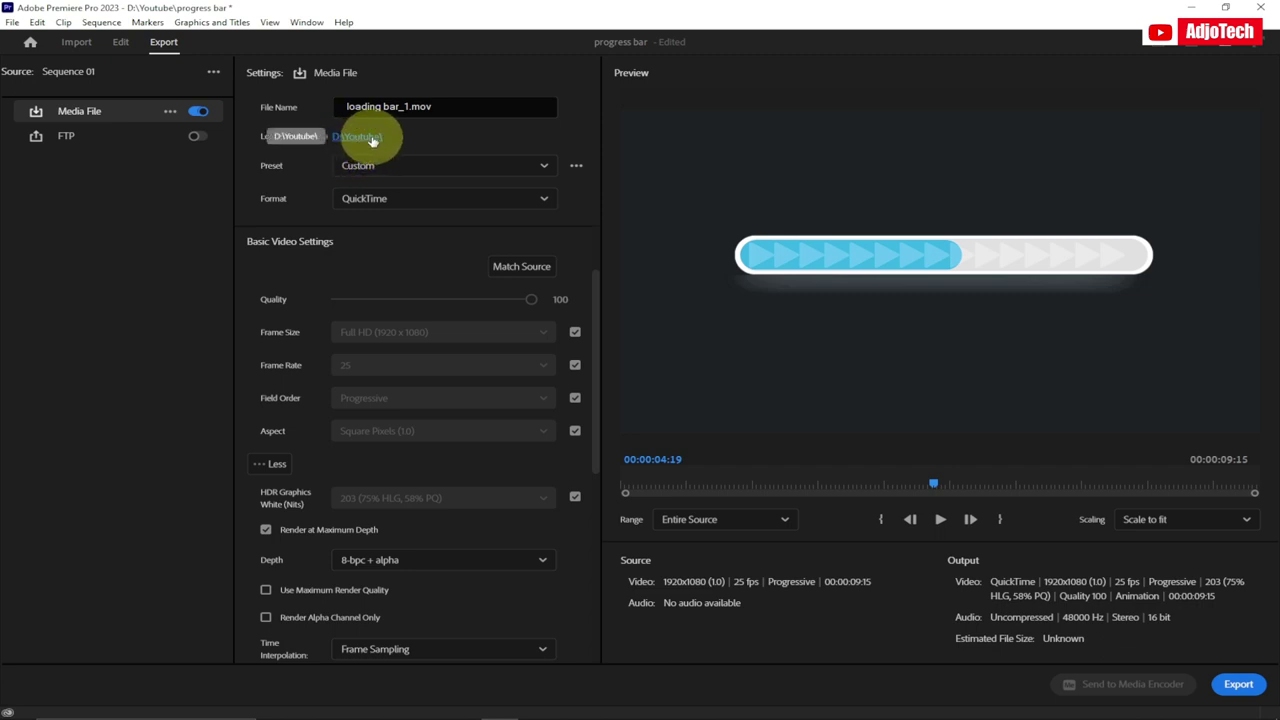
Step: Export Sequence 01 to D:\Youtube\loading bar_1.mov
left_click(1238, 686)
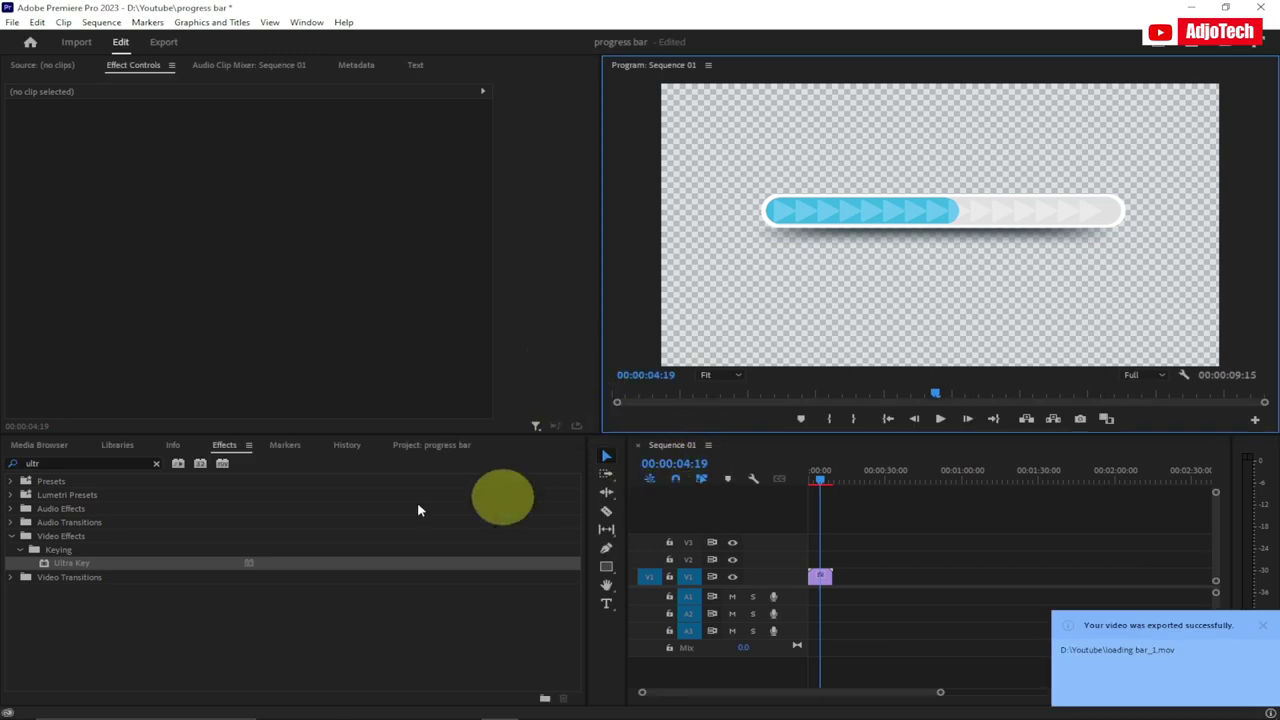
Step: Replace the green clip on V1 with the production_id woman-at-laptop video, keeping existing sequence settings
left_click(420, 445)
left_click_drag(505, 540, 822, 582)
left_click(822, 582)
key("Delete")
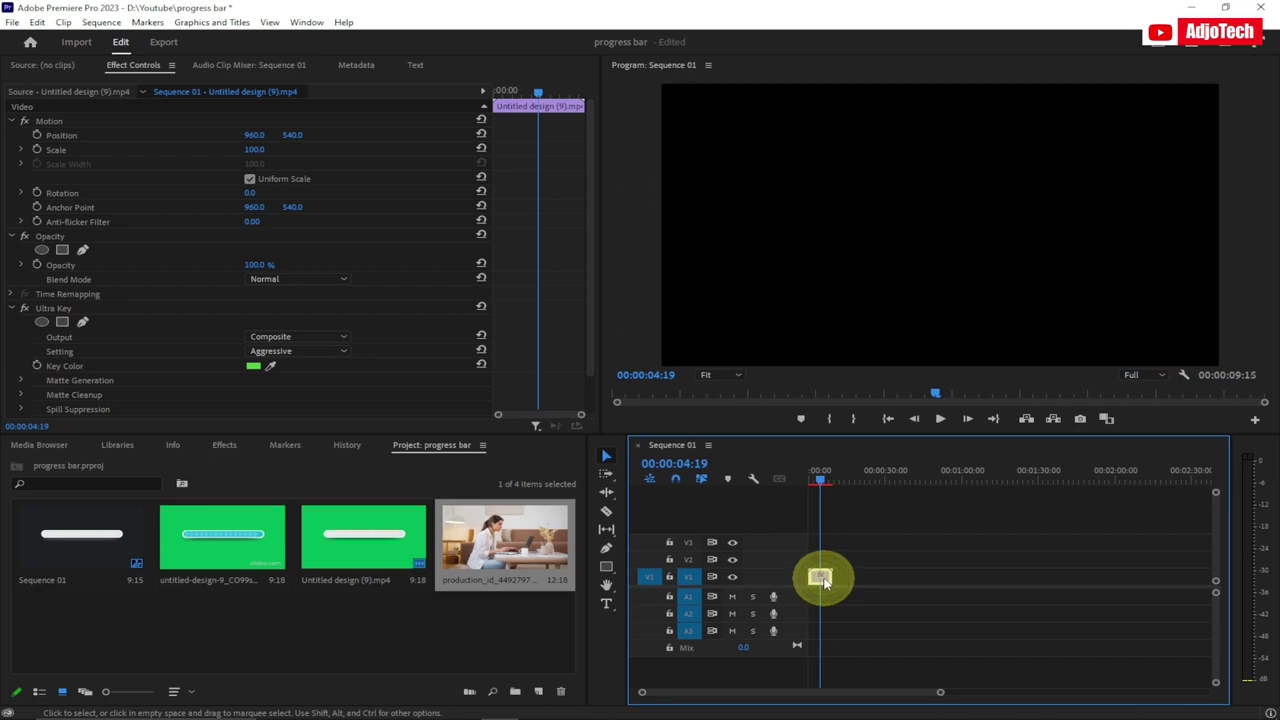
left_click_drag(514, 557, 812, 583)
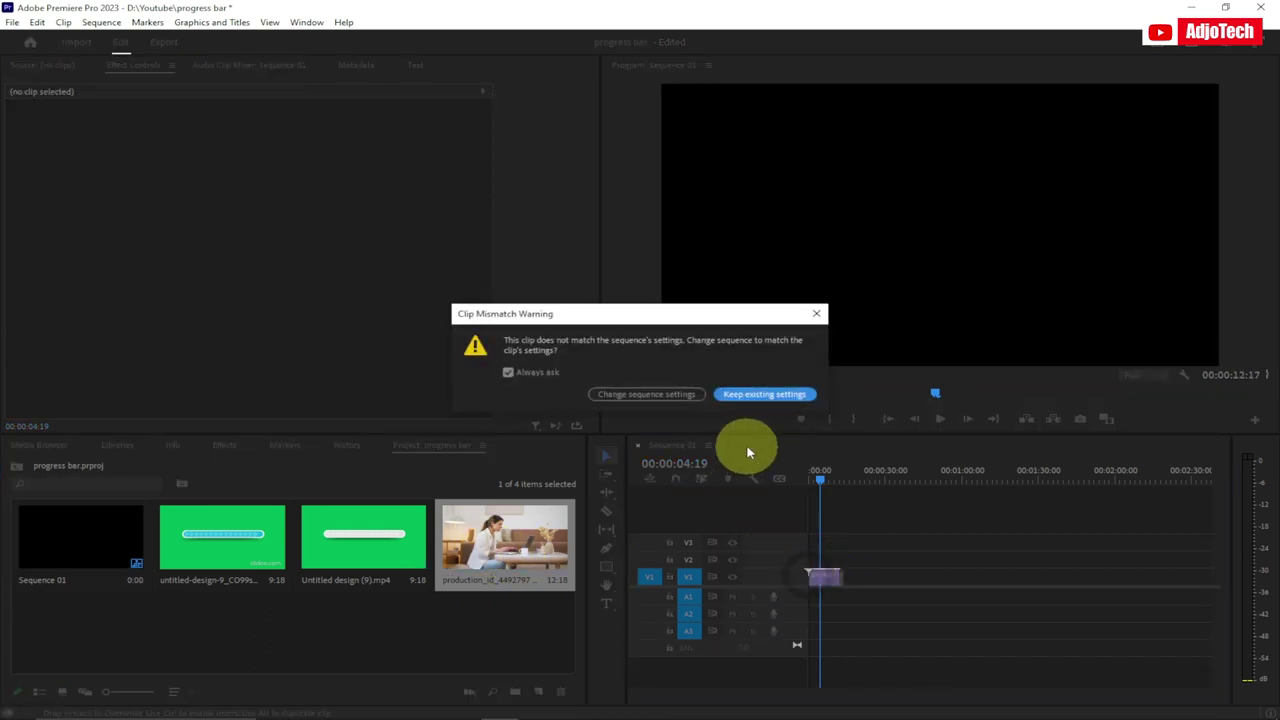
left_click(749, 393)
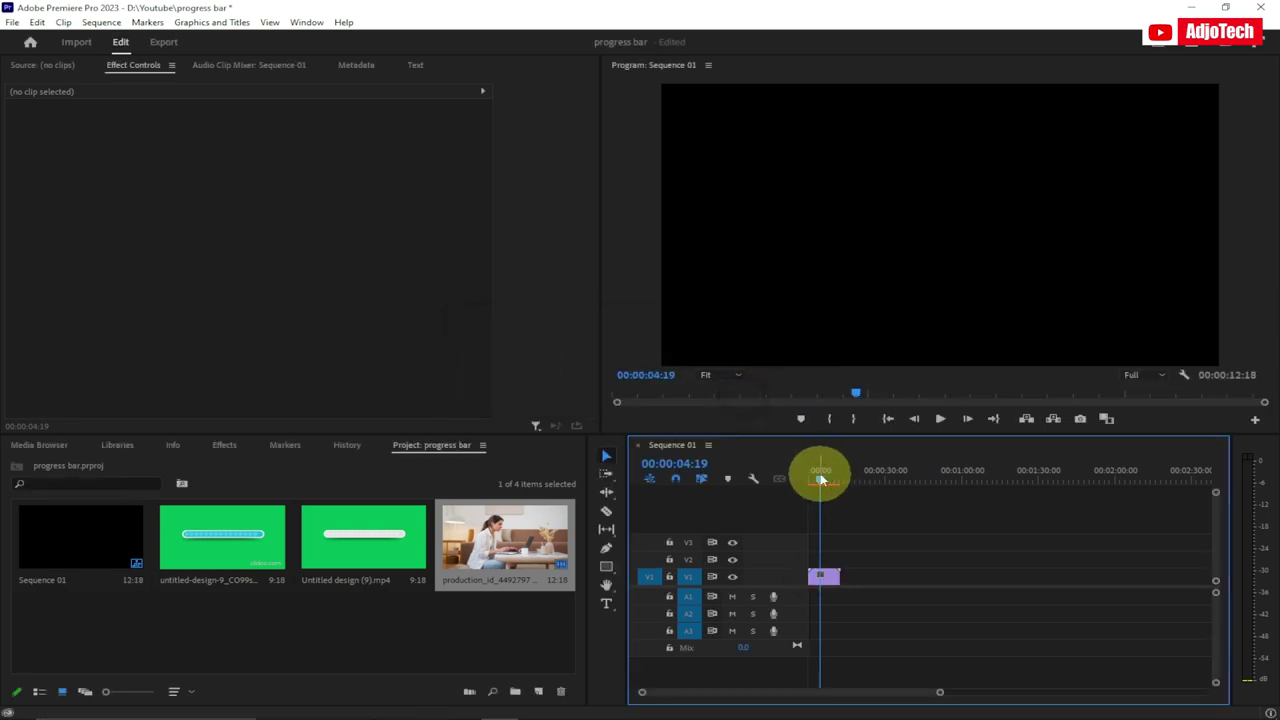
Step: Move the playhead back to the start and play the background video
mouse_move(820, 472)
left_mouse_down()
mouse_move(799, 476)
mouse_move(815, 473)
left_mouse_up()
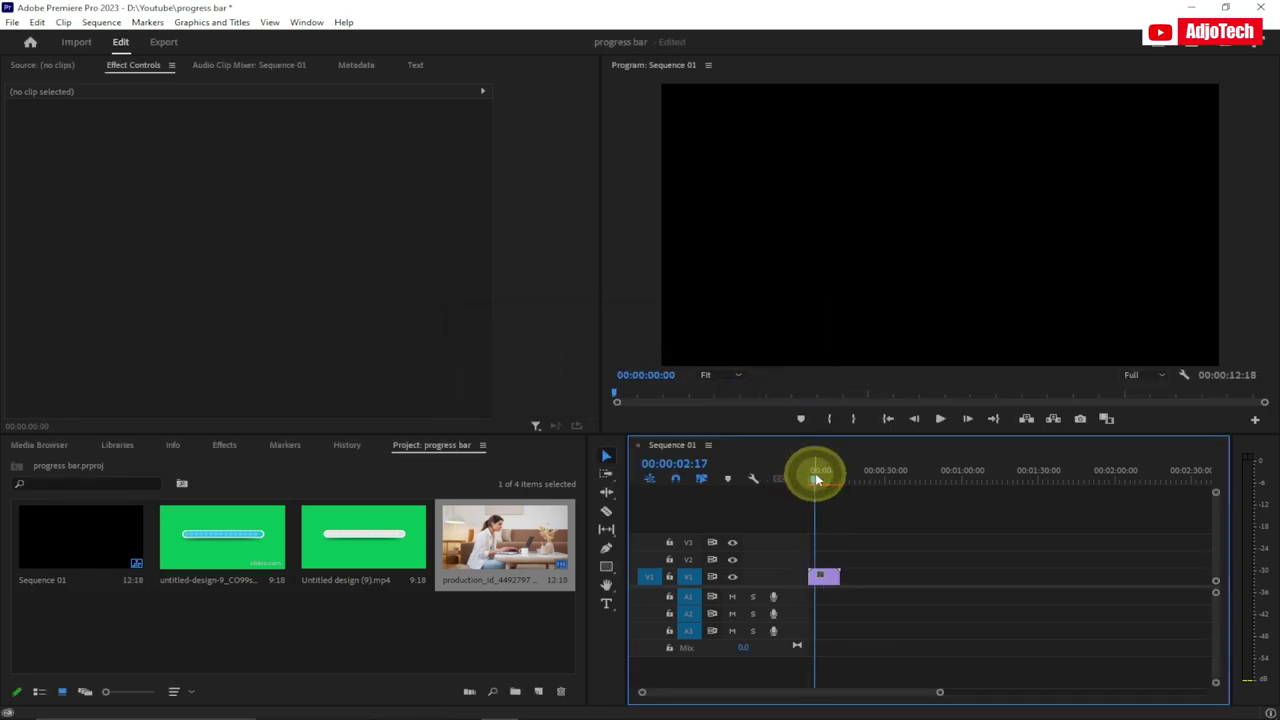
left_click(941, 420)
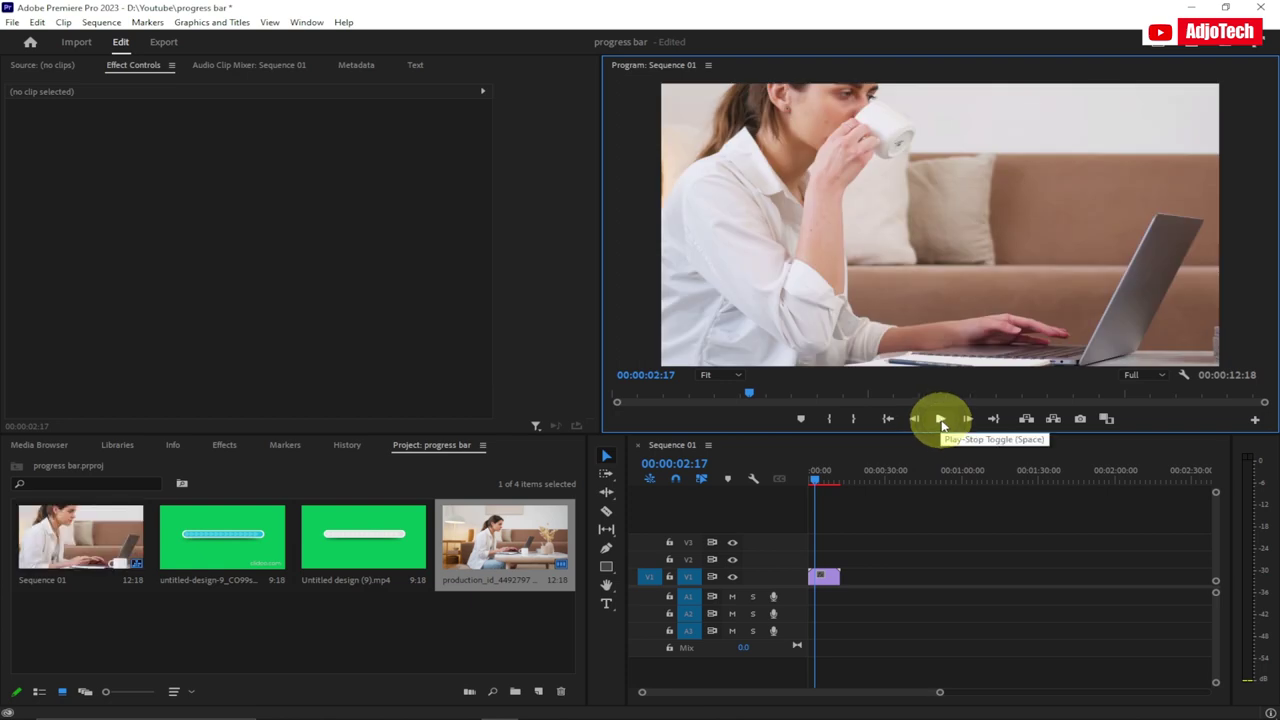
left_click(941, 420)
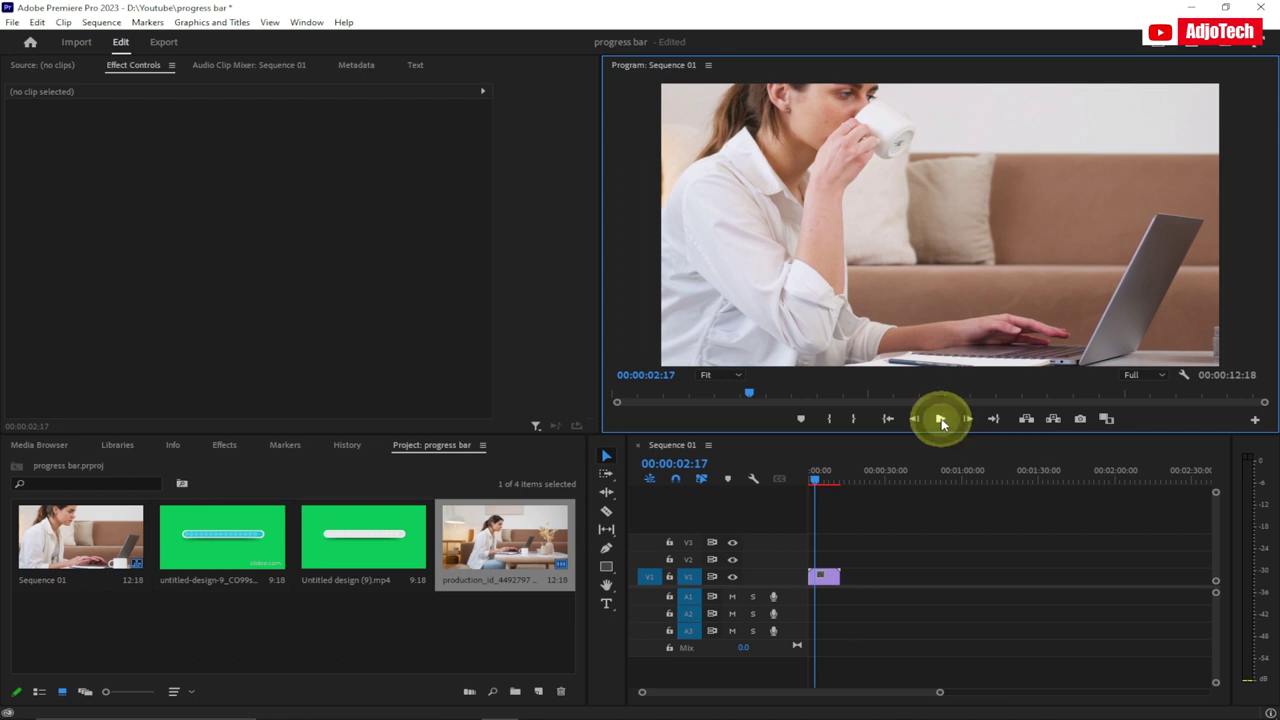
Step: Find and select loading bar_1 in the Youtube folder, then return to Premiere Pro
mouse_move(448, 708)
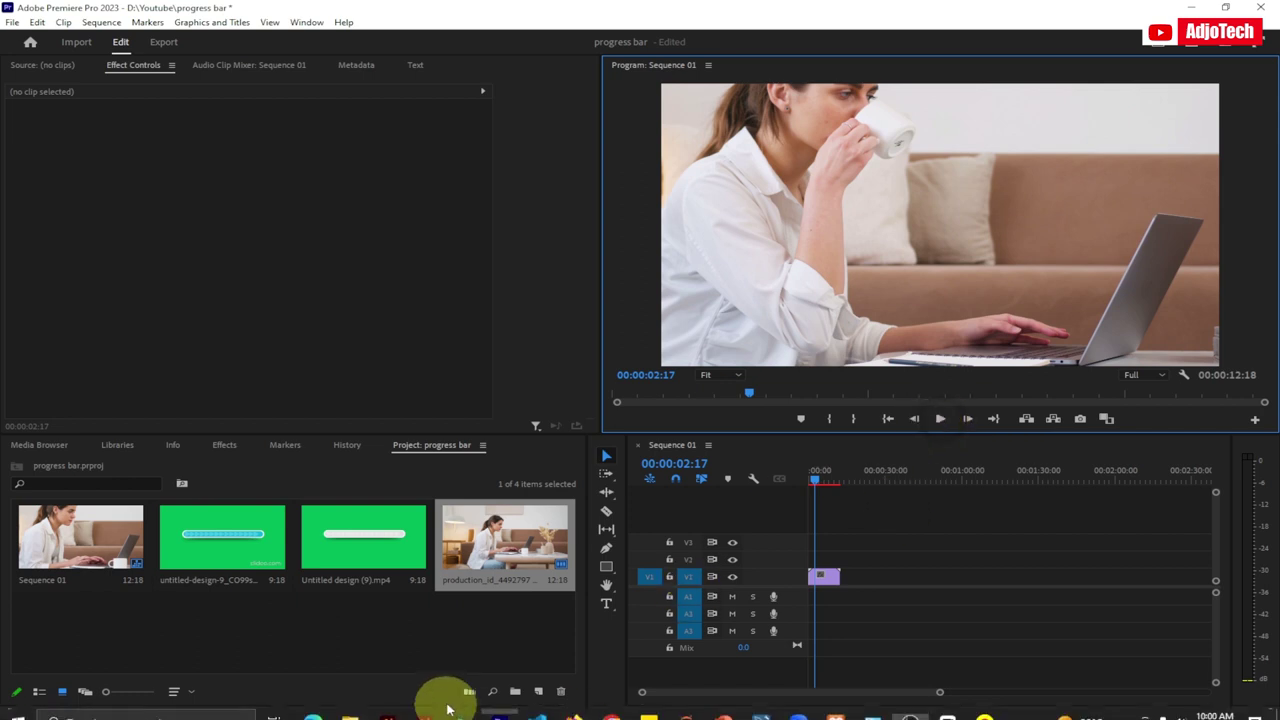
left_click(349, 706)
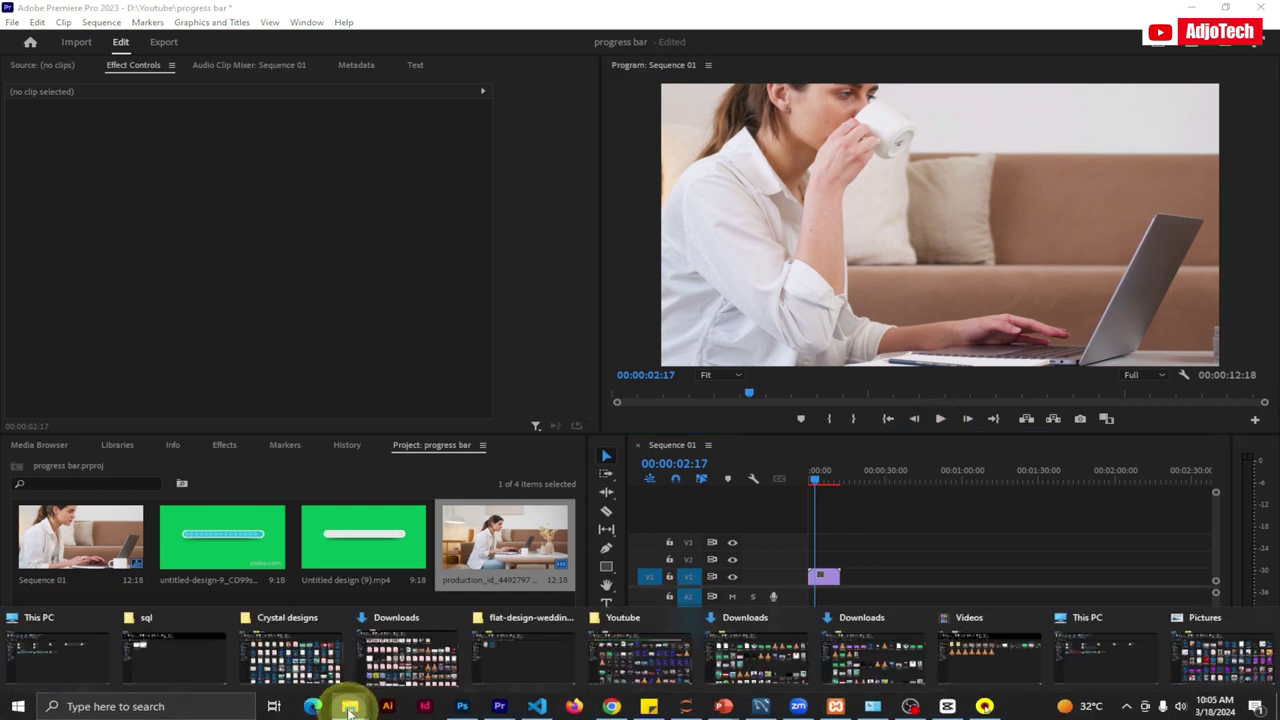
left_click(651, 651)
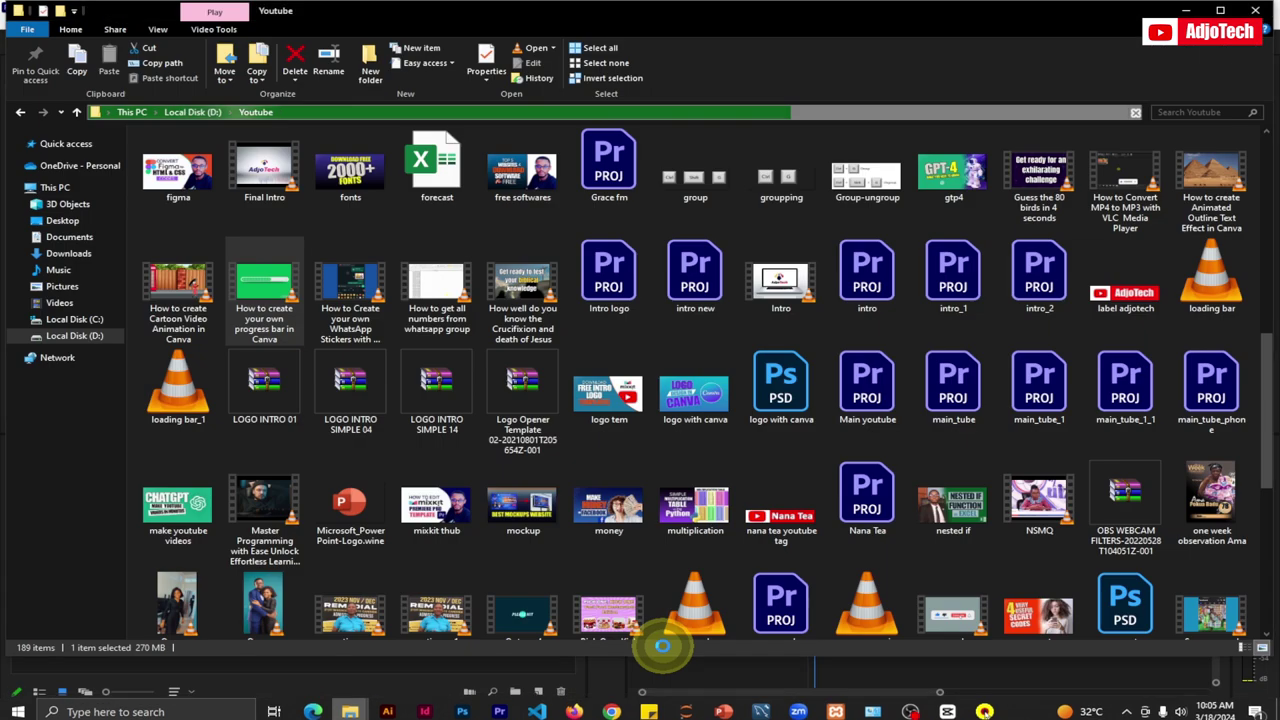
left_click(518, 312)
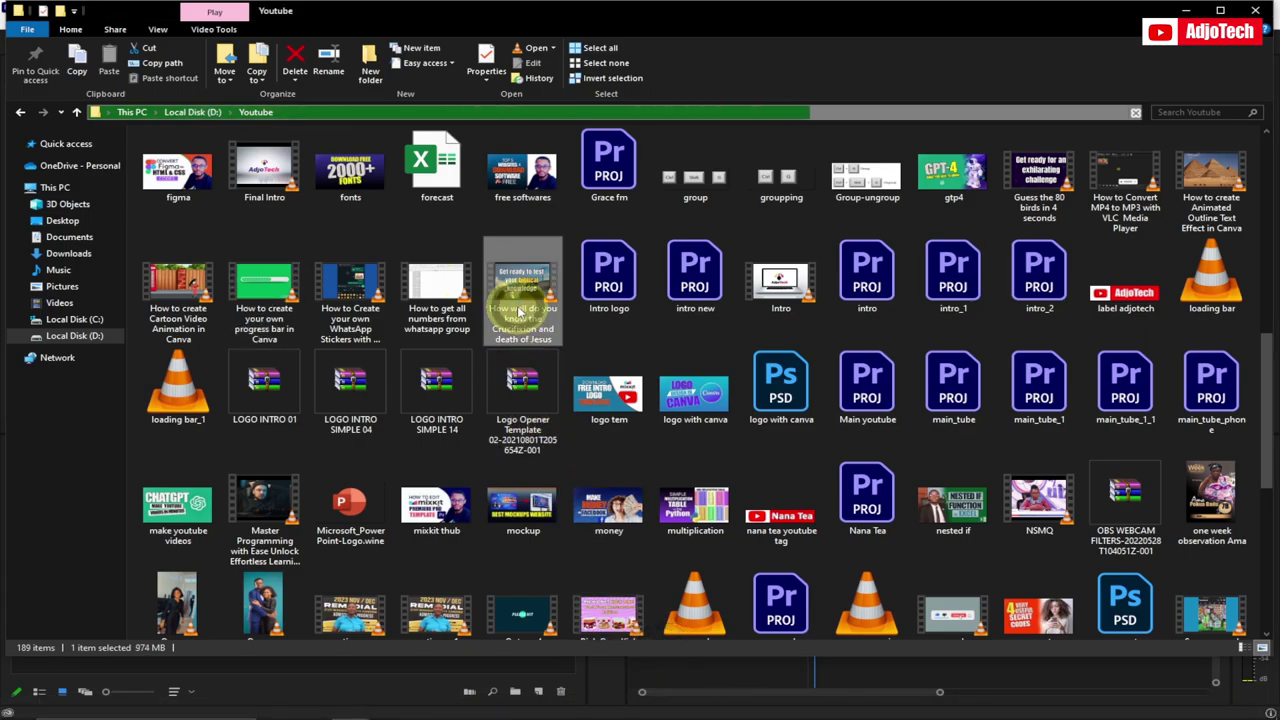
left_click(1125, 285)
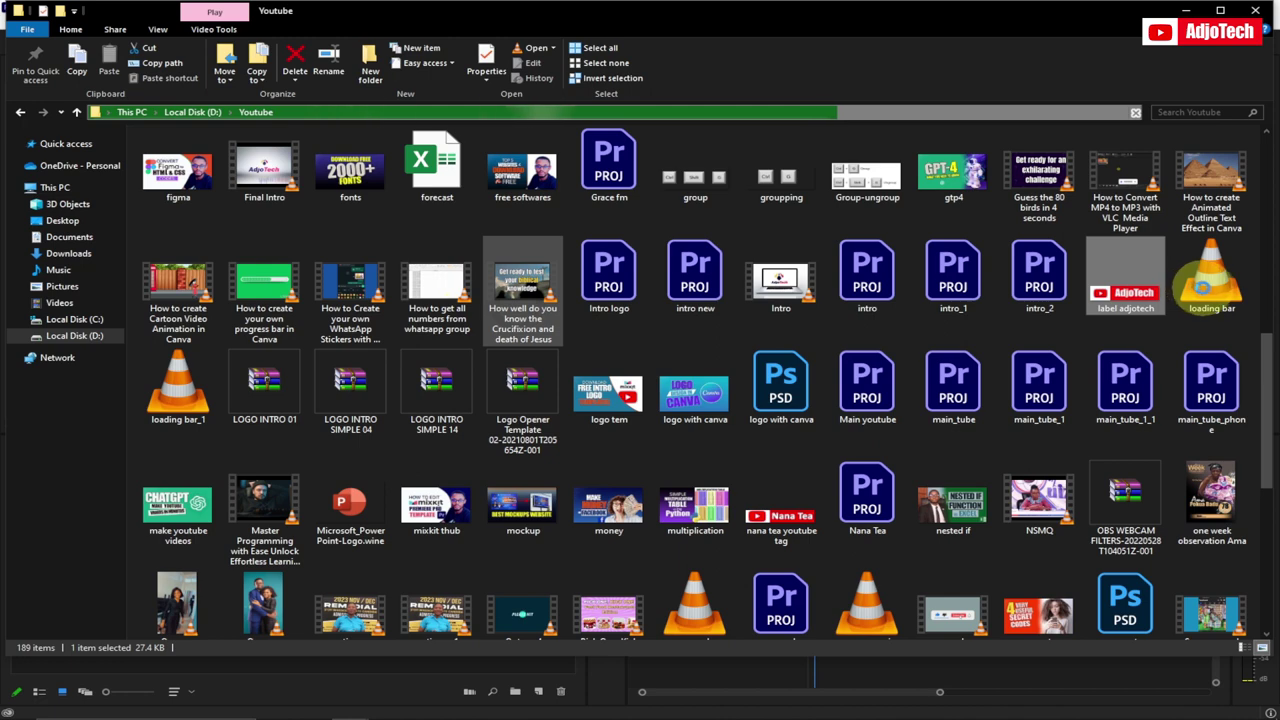
left_click(178, 385)
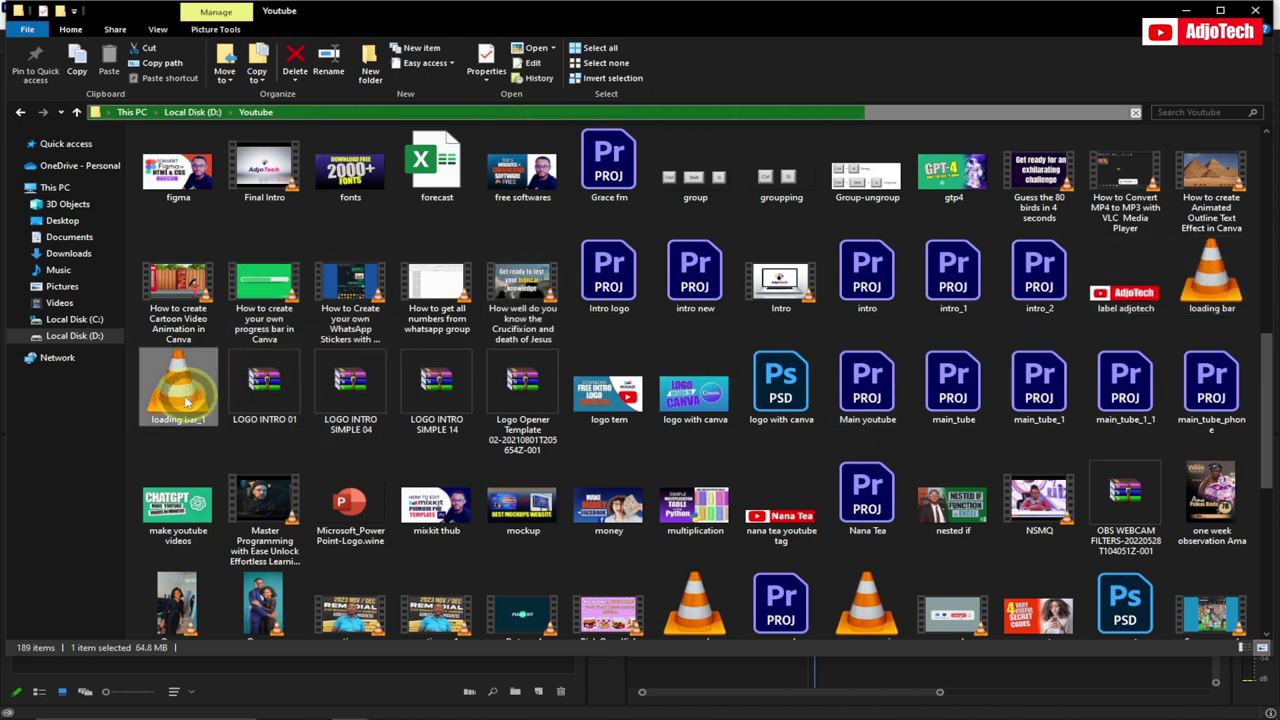
mouse_move(475, 705)
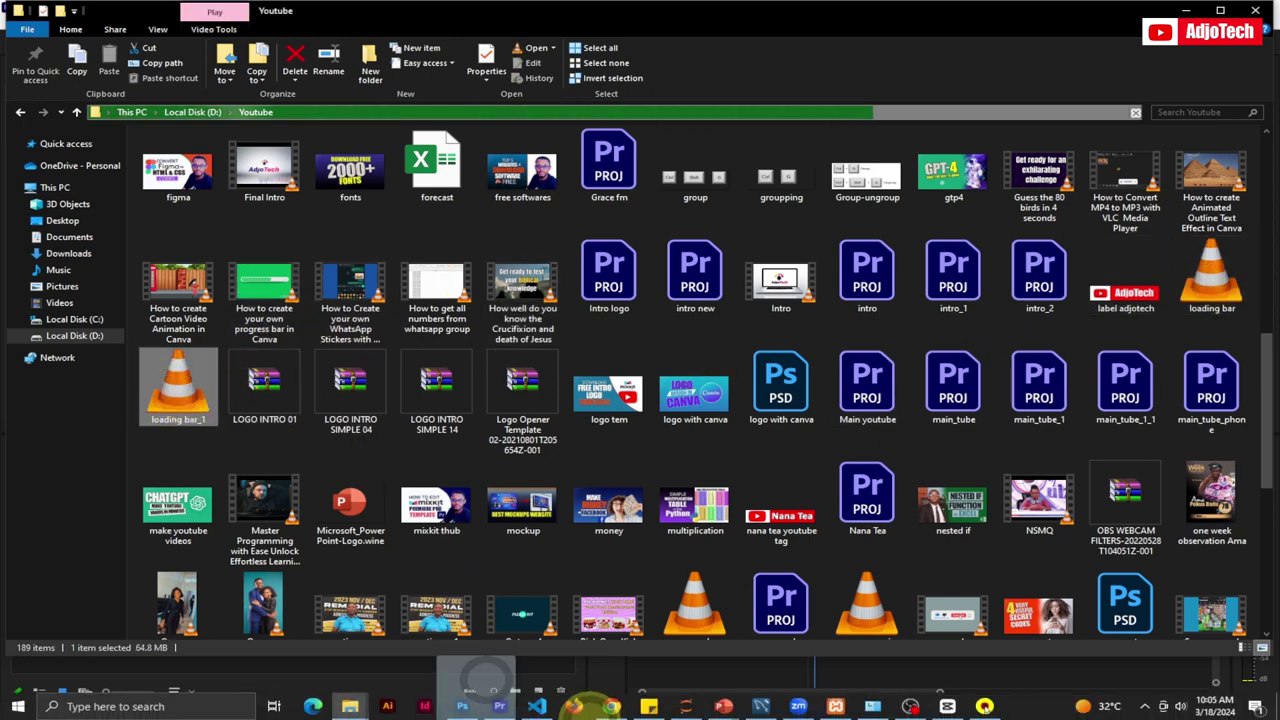
left_click(505, 708)
Step: Import loading bar_1.mov and place it on V2 above the woman-at-laptop clip, then preview it
left_click_drag(443, 626, 476, 641)
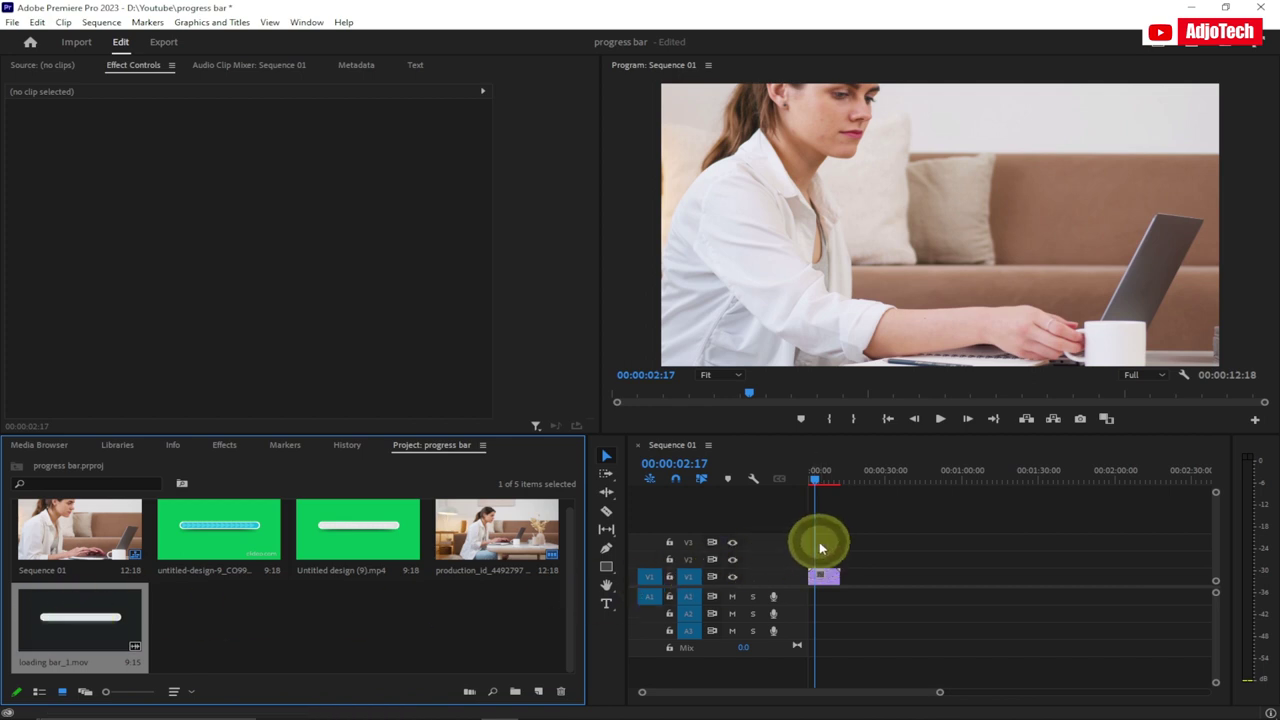
left_click_drag(823, 563, 817, 557)
left_click(940, 419)
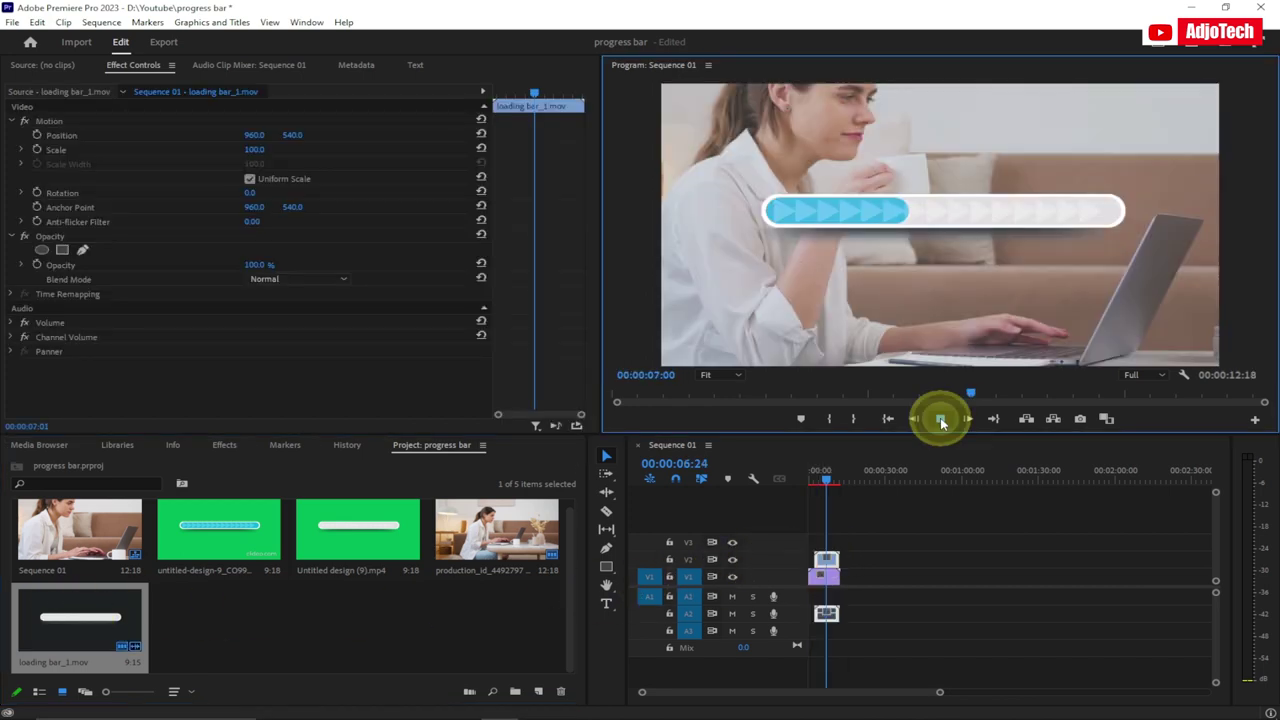
Step: Move the playhead back near the start and replay to check the bar's transparency
left_click(904, 220)
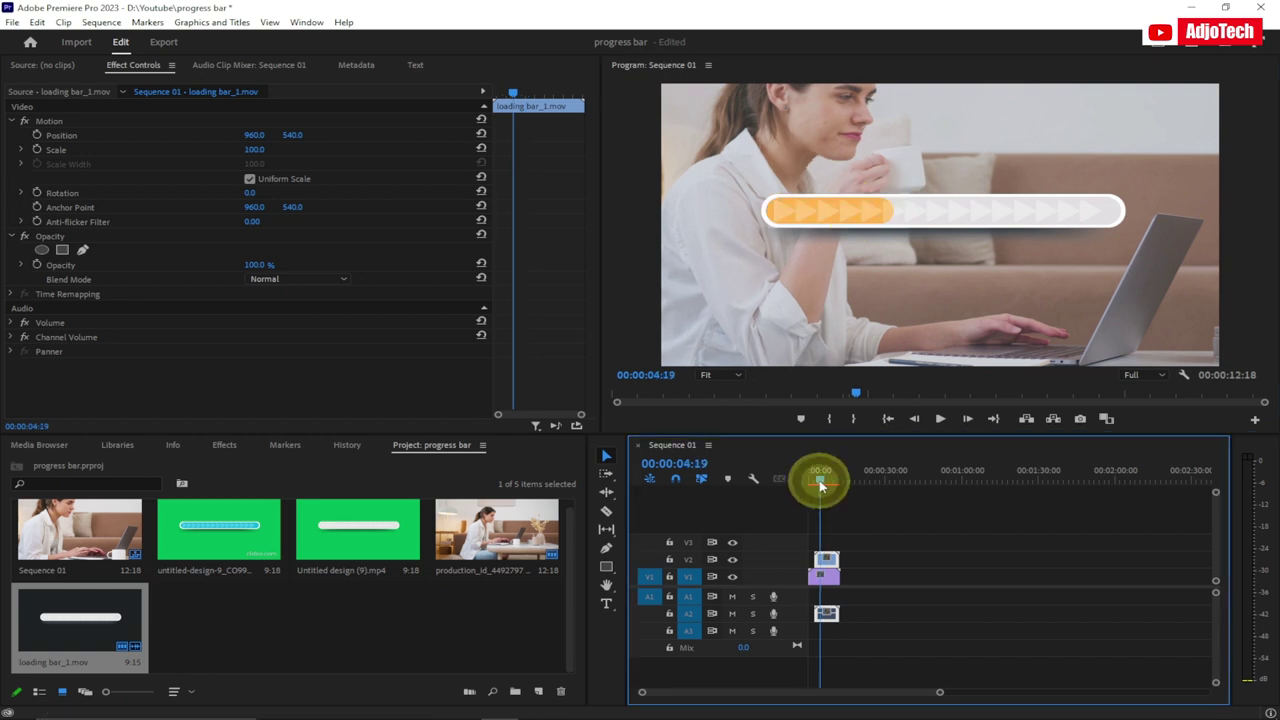
left_click_drag(822, 479, 814, 485)
left_click(938, 419)
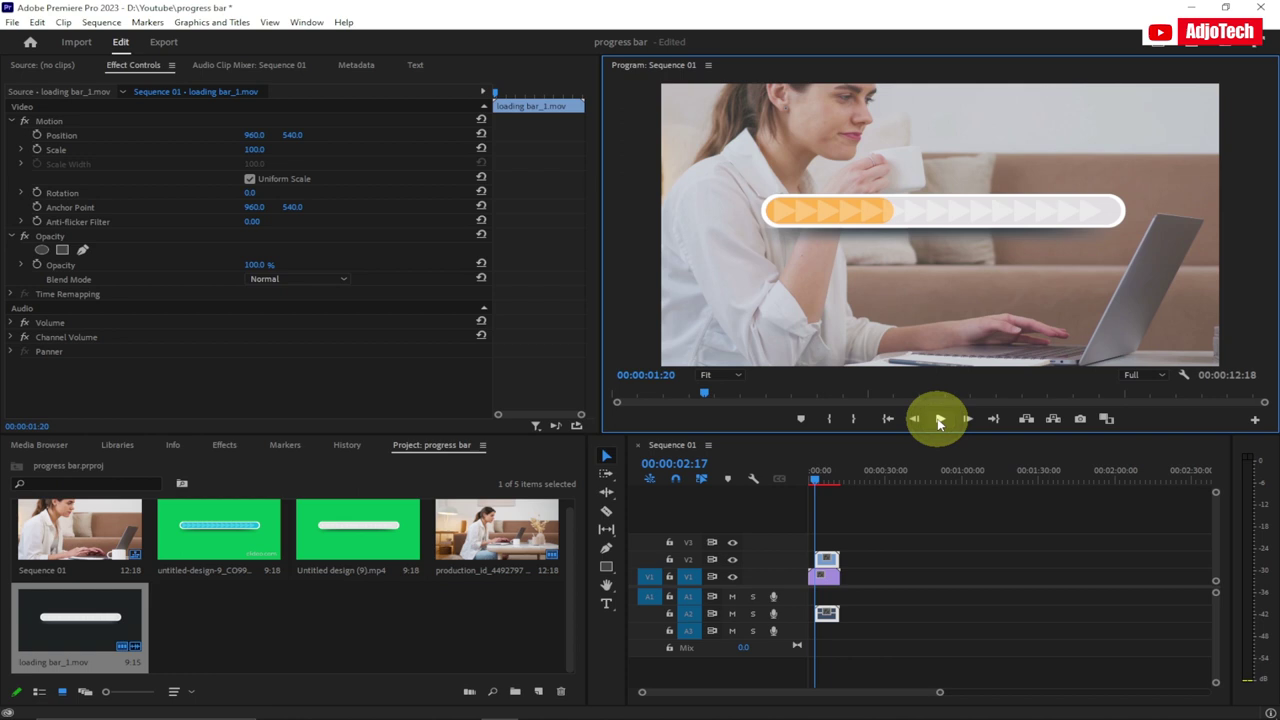
left_click(940, 419)
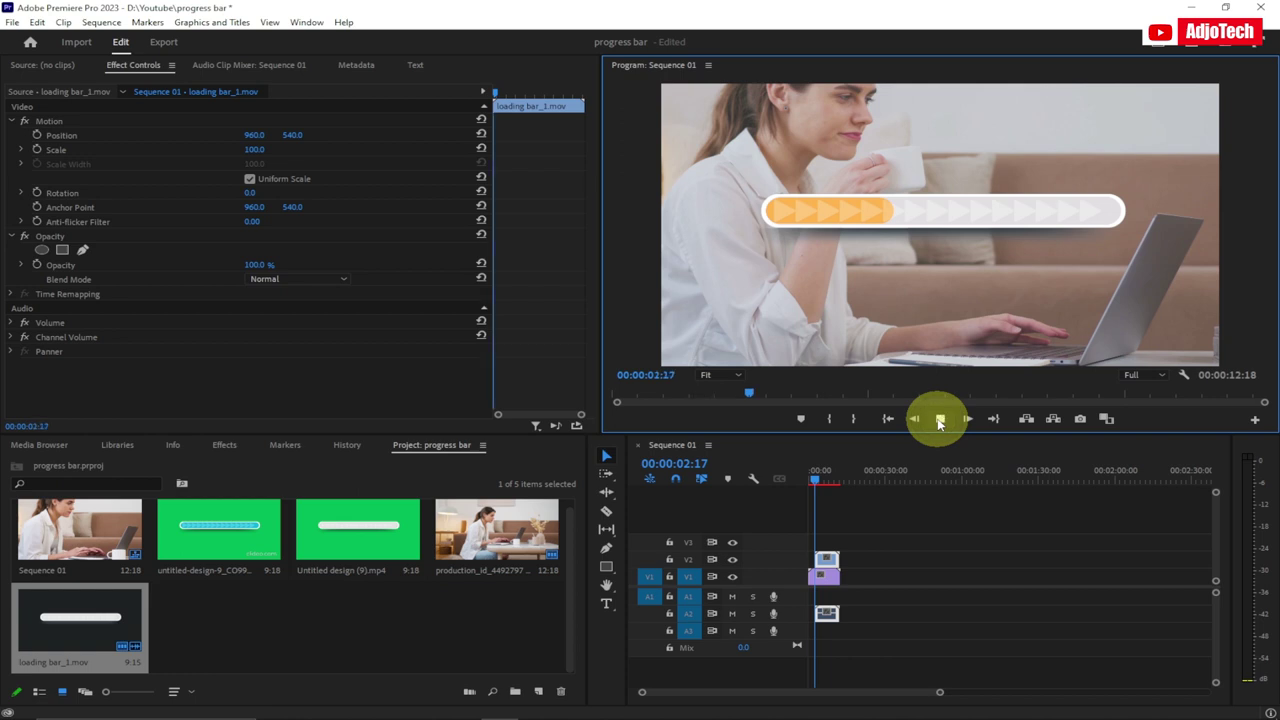